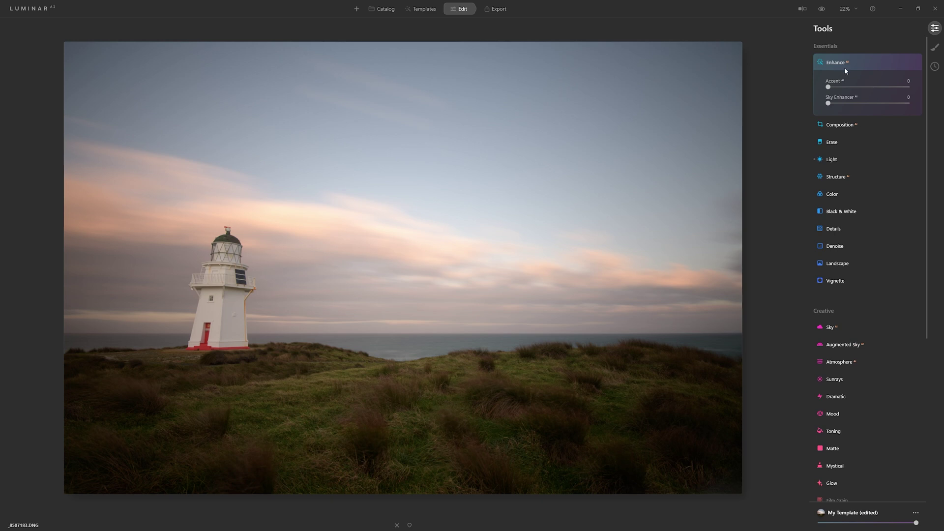
Step: Set the Enhance AI Accent to 51 and compare the photo with its original version
{"action": "left_click_drag", "start_coordinate": [828, 88], "coordinate": [906, 88]}
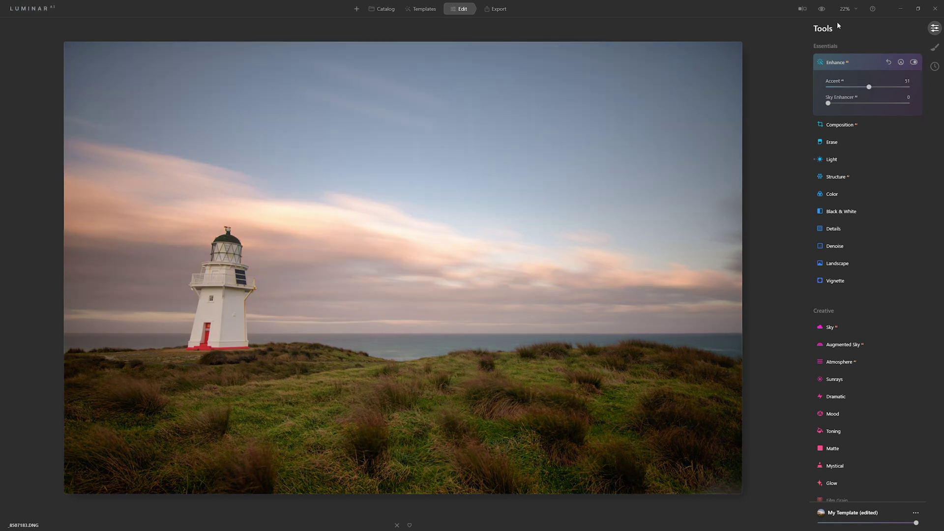
{"action": "left_click", "coordinate": [821, 9]}
{"action": "left_click", "coordinate": [821, 9]}
{"action": "left_click", "coordinate": [821, 9]}
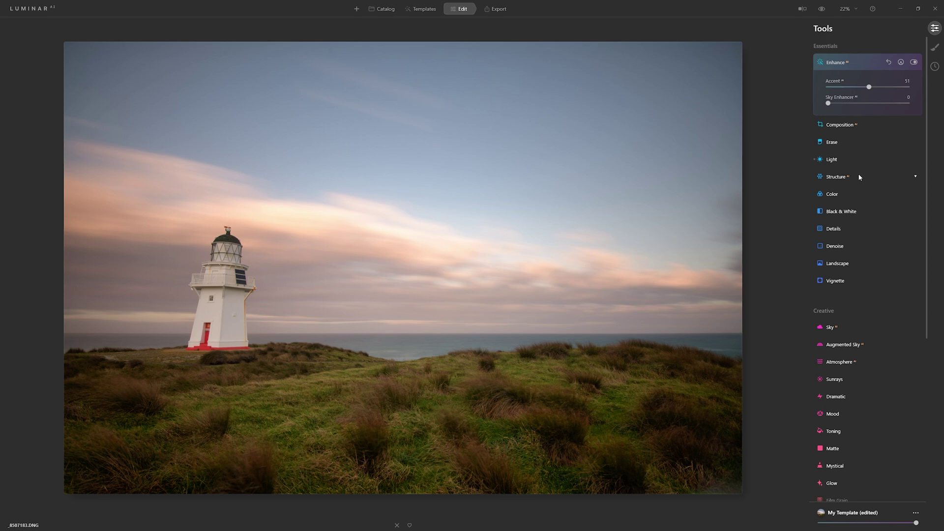
Step: Set the Structure AI Amount to 29
{"action": "left_click", "coordinate": [858, 177]}
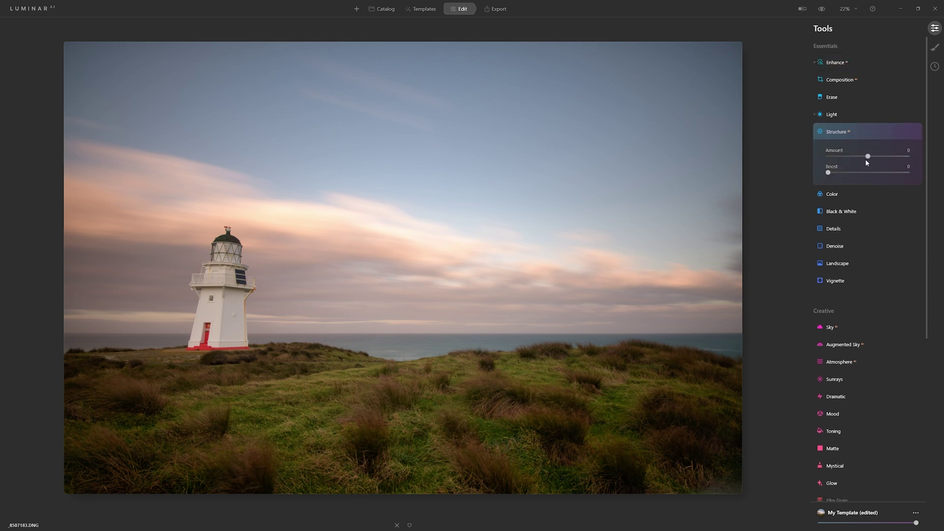
{"action": "left_click_drag", "start_coordinate": [869, 158], "coordinate": [880, 160]}
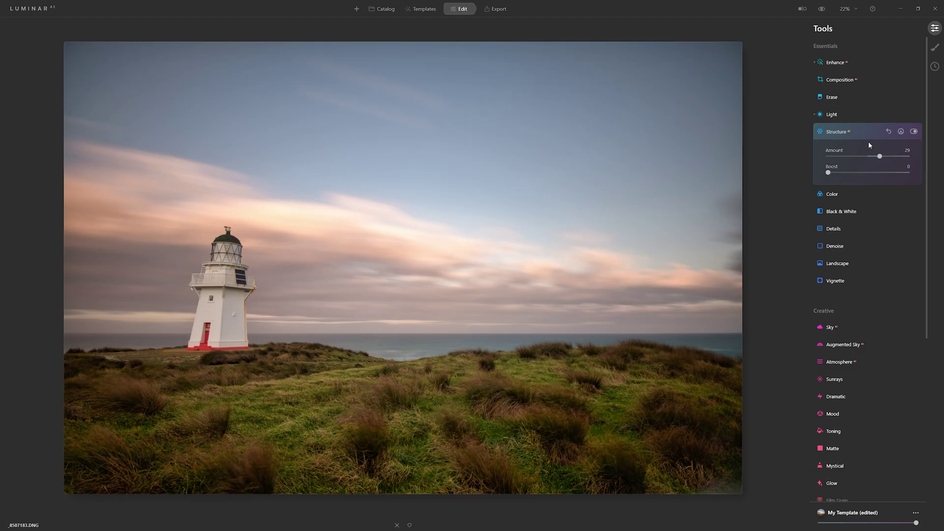
{"action": "left_click", "coordinate": [838, 131]}
{"action": "left_click", "coordinate": [846, 151]}
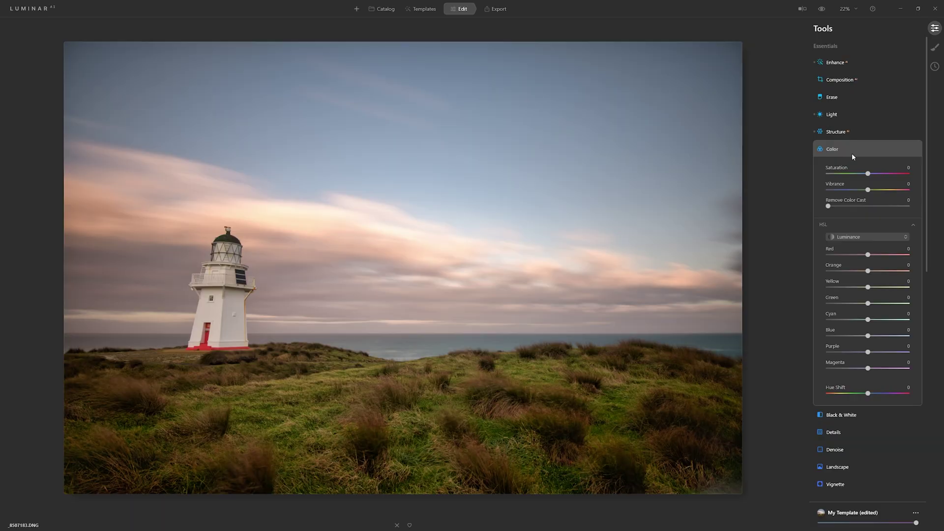
{"action": "left_click", "coordinate": [854, 152]}
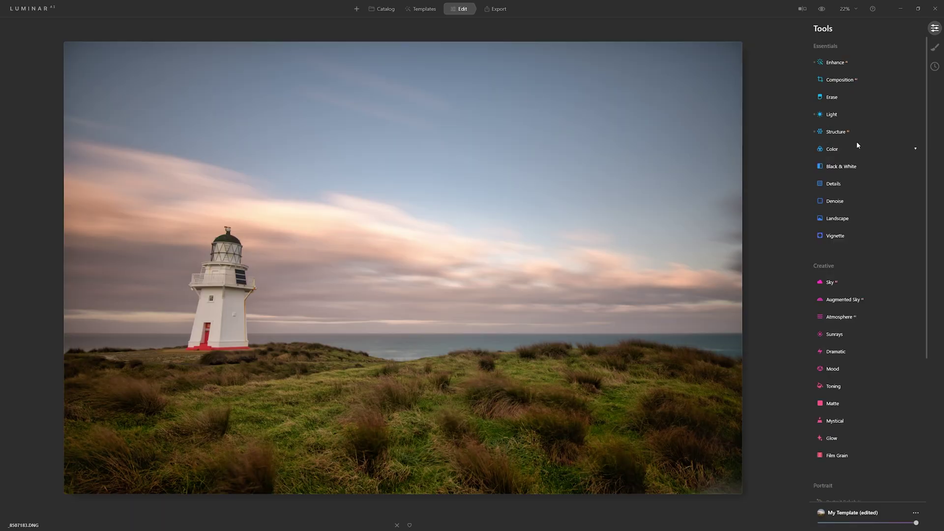
Step: Set Sharpen to 73 in Details and compare the grass at 100% zoom with the adjustment off and on
{"action": "left_click", "coordinate": [842, 182]}
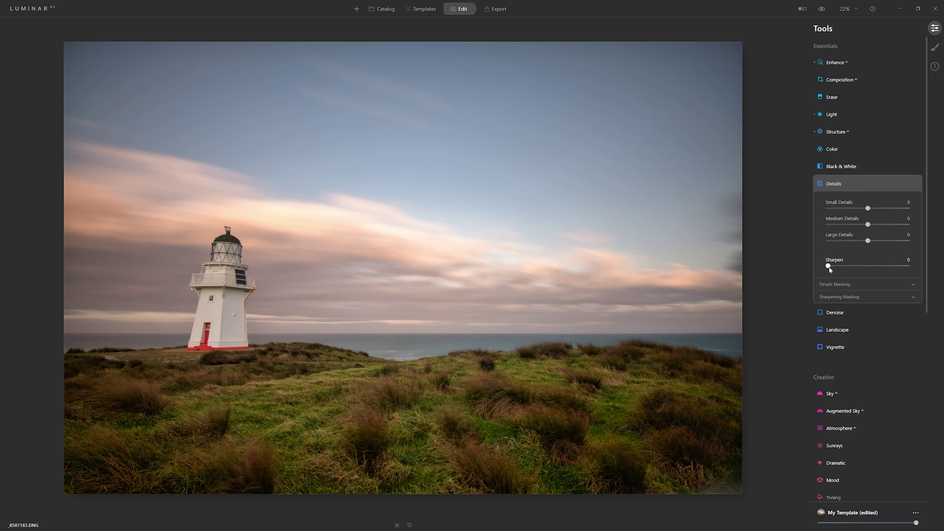
{"action": "left_click_drag", "start_coordinate": [851, 267], "coordinate": [878, 266]}
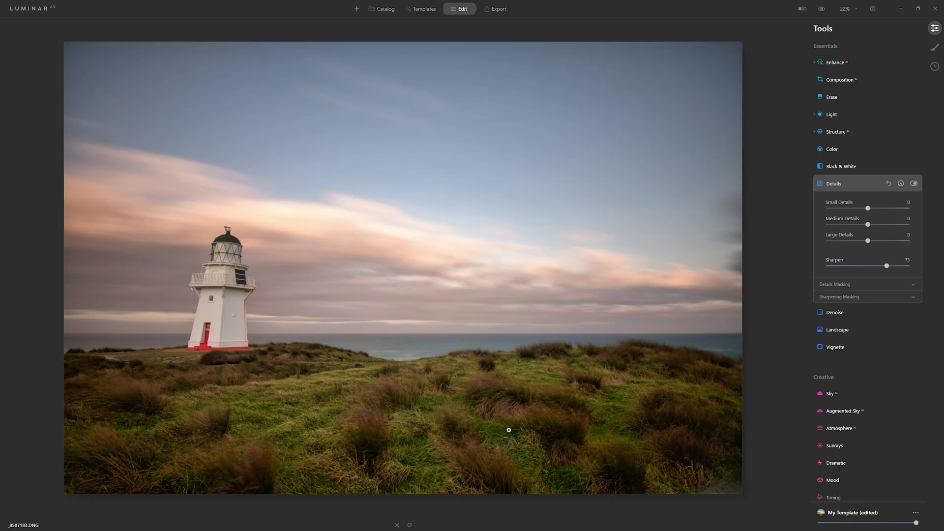
{"action": "left_click", "coordinate": [505, 412]}
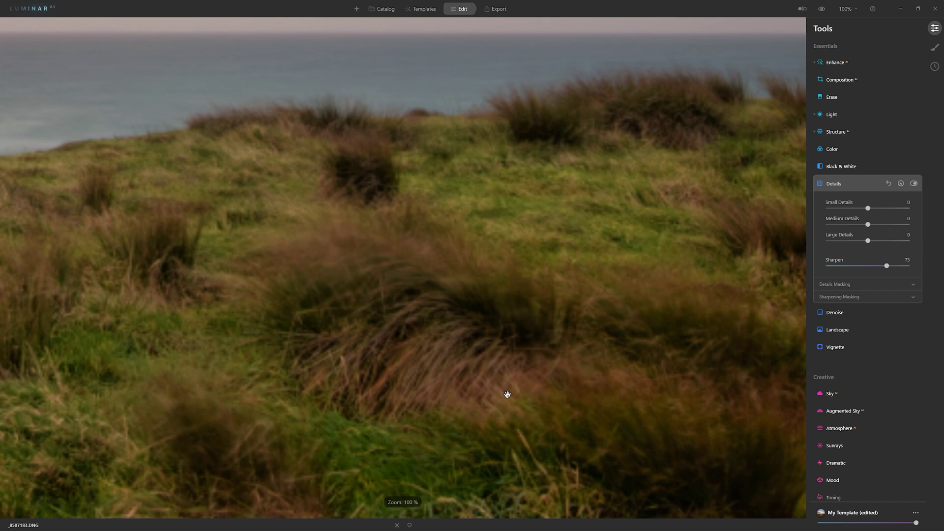
{"action": "left_click", "coordinate": [913, 183]}
{"action": "left_click", "coordinate": [913, 182]}
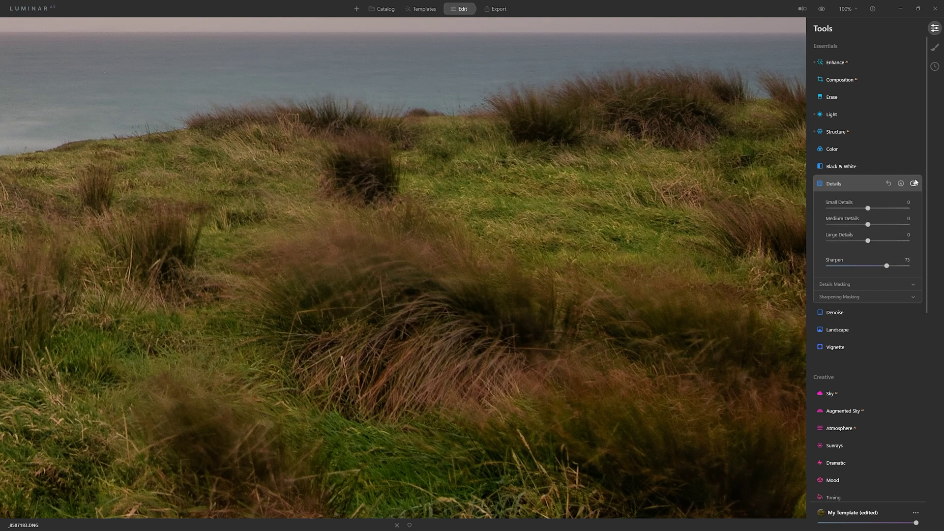
{"action": "left_click", "coordinate": [913, 183]}
{"action": "left_click", "coordinate": [913, 183]}
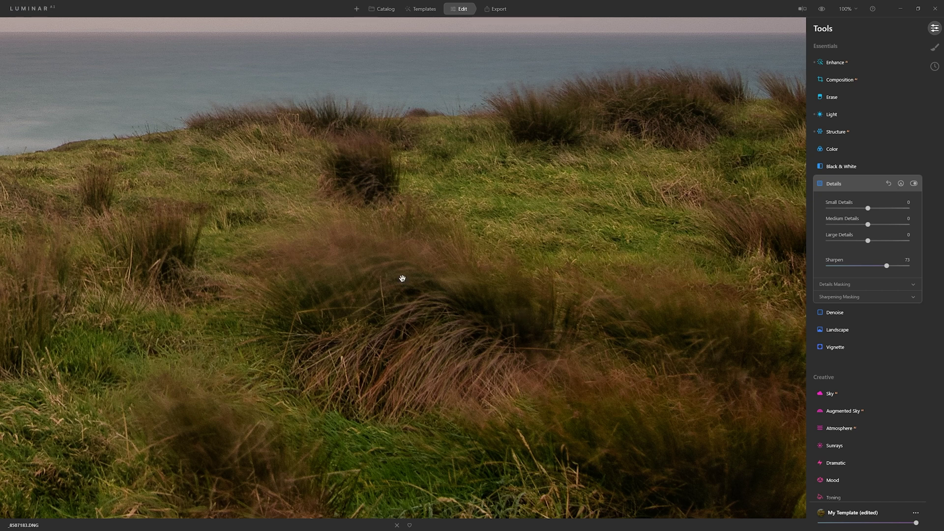
{"action": "left_click", "coordinate": [913, 183]}
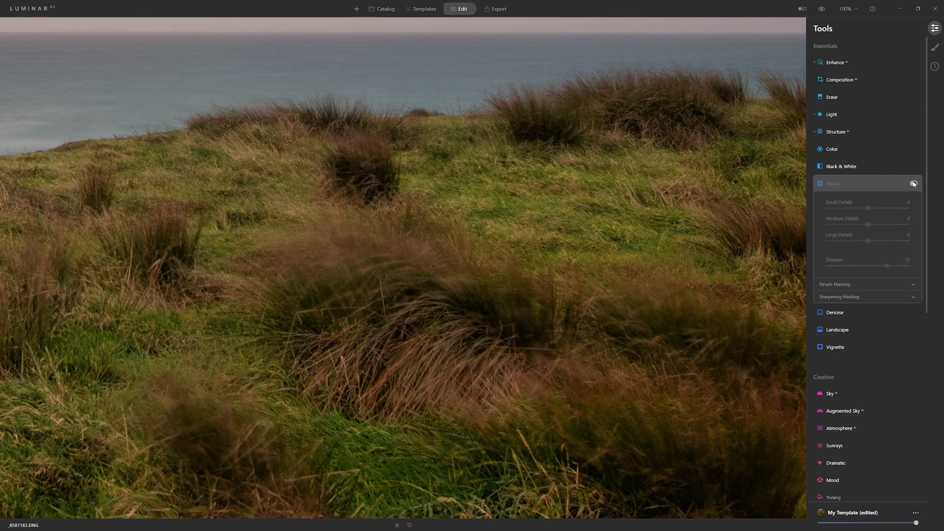
{"action": "left_click", "coordinate": [913, 184]}
Step: Set Small Details to 7, Medium Details to 4 and Large Details to 13, comparing the result with the adjustment off and on
{"action": "left_click", "coordinate": [870, 208]}
{"action": "left_click", "coordinate": [870, 225]}
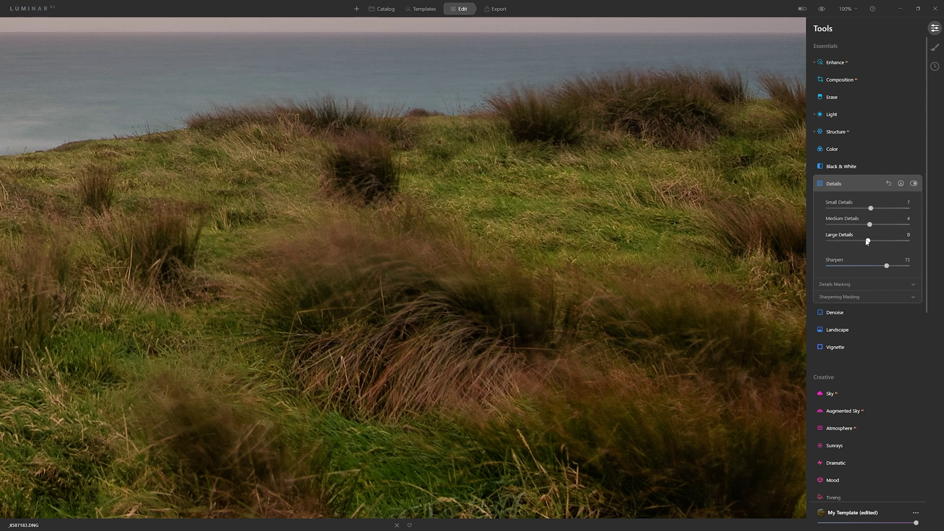
{"action": "left_click_drag", "start_coordinate": [868, 241], "coordinate": [873, 242]}
{"action": "left_click", "coordinate": [914, 184]}
{"action": "left_click", "coordinate": [914, 184]}
{"action": "key", "text": "ctrl+0"}
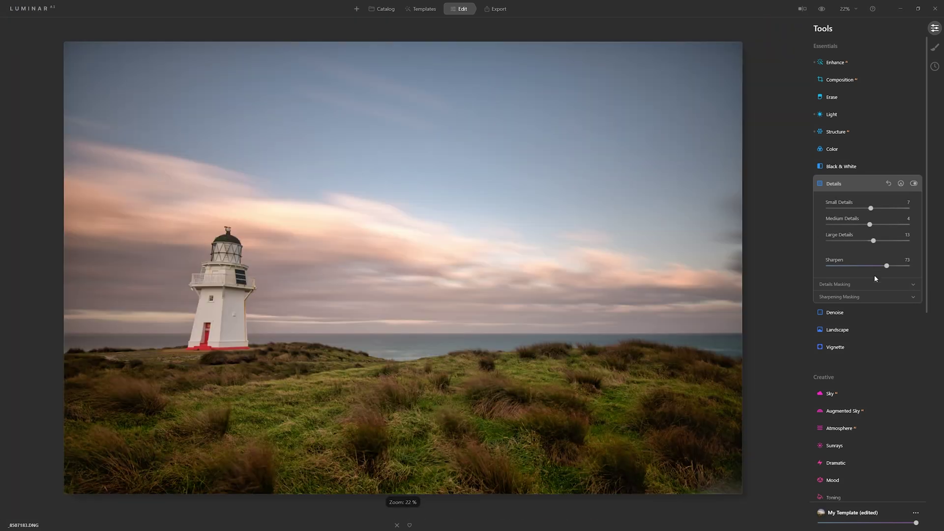
Step: Set the Landscape Dehaze to 8 and try out the Golden Hour effect
{"action": "left_click", "coordinate": [854, 329]}
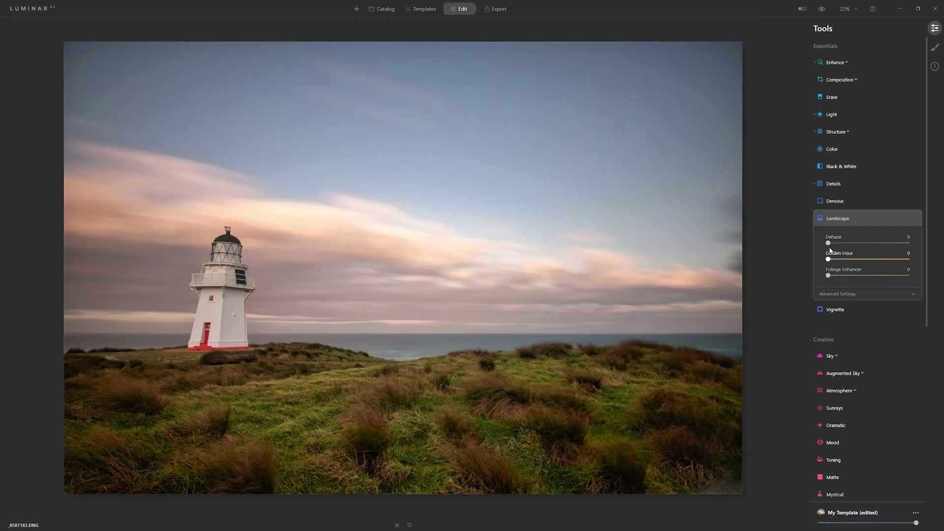
{"action": "mouse_move", "coordinate": [828, 243]}
{"action": "left_mouse_down"}
{"action": "mouse_move", "coordinate": [864, 244]}
{"action": "mouse_move", "coordinate": [835, 245]}
{"action": "left_mouse_up"}
{"action": "scroll", "coordinate": [898, 281], "scroll_direction": "down", "scroll_amount": 1}
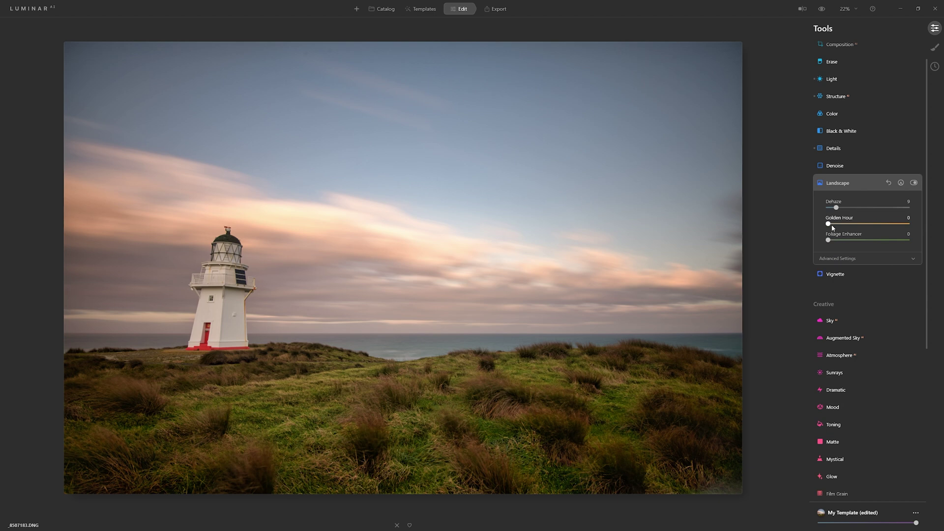
{"action": "left_click_drag", "start_coordinate": [832, 225], "coordinate": [829, 225]}
{"action": "left_click_drag", "start_coordinate": [885, 226], "coordinate": [828, 224]}
Step: Compare the edited photo with the original in the split before/after view, moving the divider just beside the lighthouse
{"action": "scroll", "coordinate": [875, 306], "scroll_direction": "down", "scroll_amount": 5}
{"action": "scroll", "coordinate": [844, 304], "scroll_direction": "down", "scroll_amount": 5}
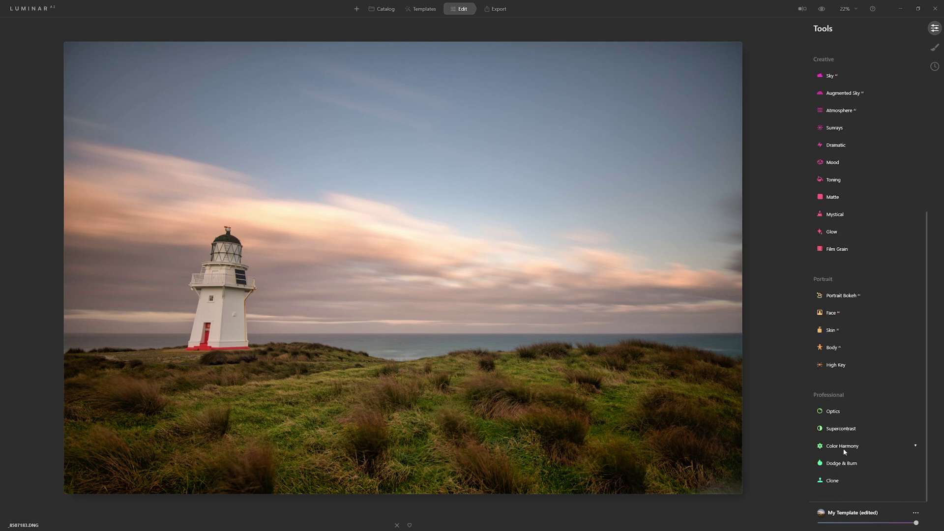
{"action": "left_click", "coordinate": [802, 8]}
{"action": "left_click_drag", "start_coordinate": [384, 153], "coordinate": [174, 214]}
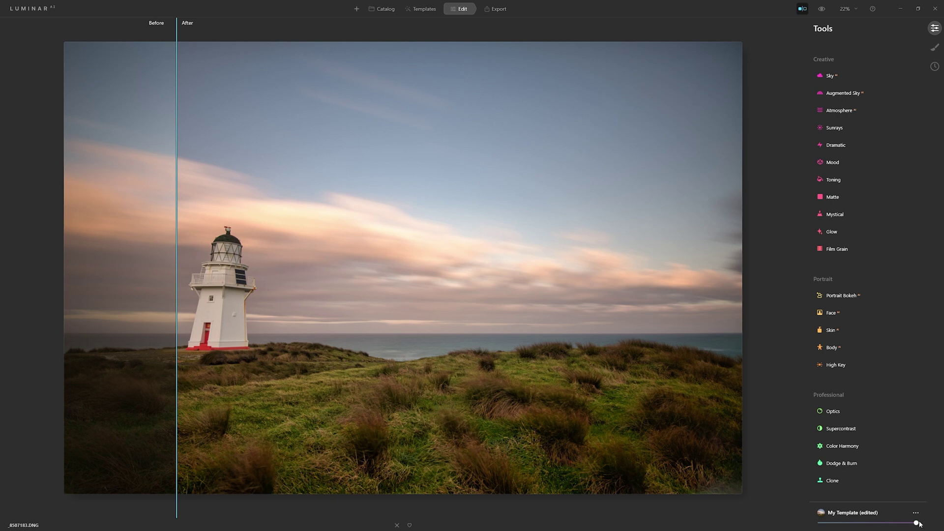
{"action": "mouse_move", "coordinate": [916, 524]}
{"action": "left_mouse_down"}
{"action": "mouse_move", "coordinate": [879, 524]}
{"action": "mouse_move", "coordinate": [916, 524]}
{"action": "left_mouse_up"}
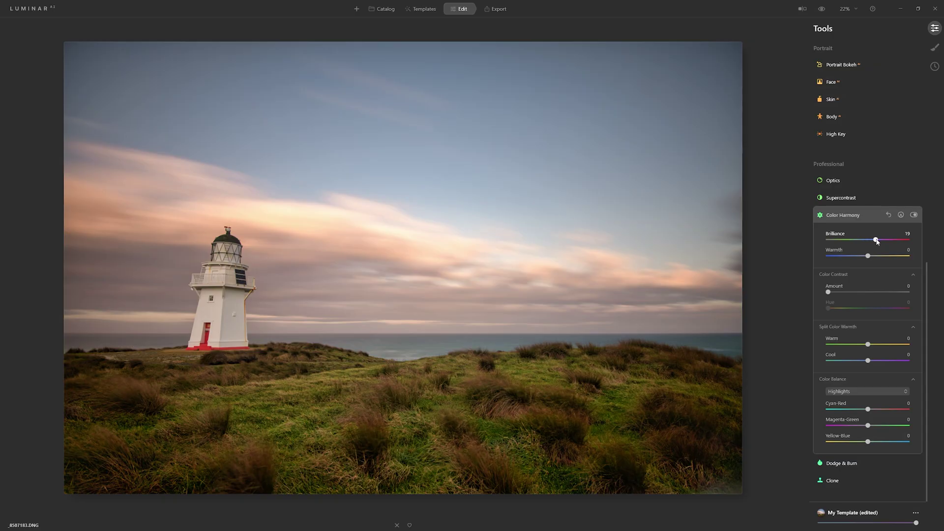
Step: Set the Color Harmony Brilliance to 15 and try Warmth at 100, returning it to 0
{"action": "left_click_drag", "start_coordinate": [873, 240], "coordinate": [909, 242]}
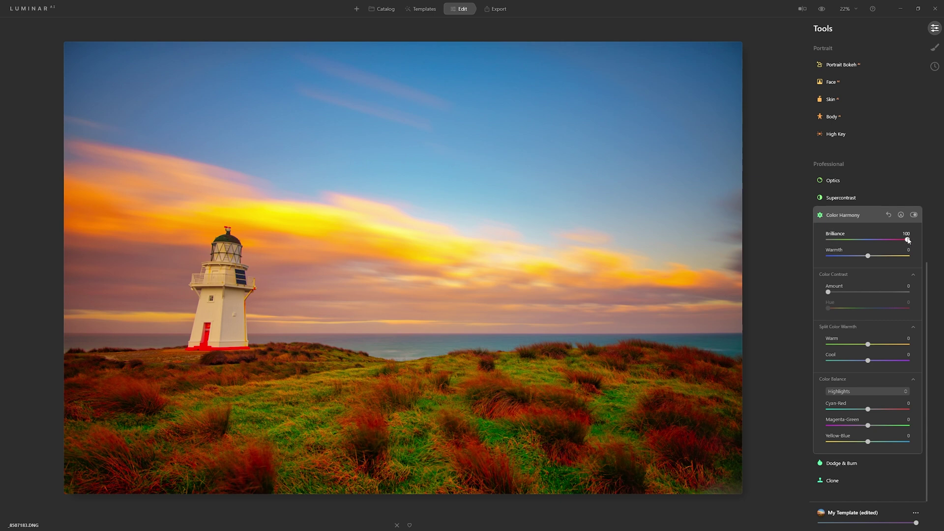
{"action": "left_click_drag", "start_coordinate": [908, 240], "coordinate": [869, 240]}
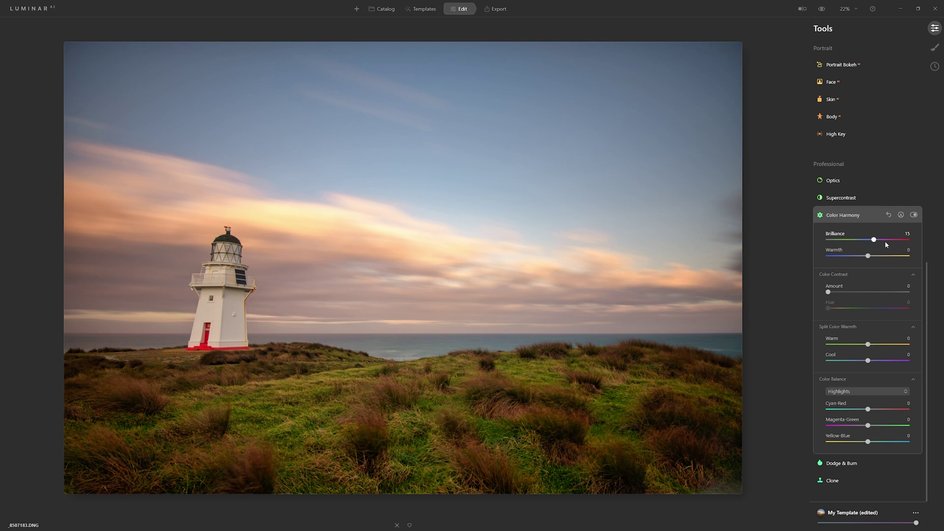
{"action": "left_click_drag", "start_coordinate": [867, 256], "coordinate": [909, 257]}
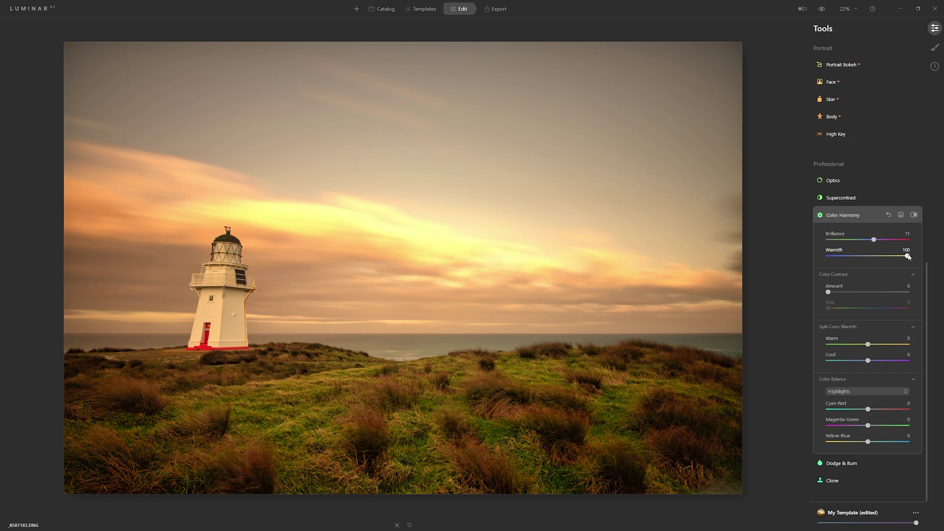
{"action": "left_click_drag", "start_coordinate": [909, 256], "coordinate": [887, 260]}
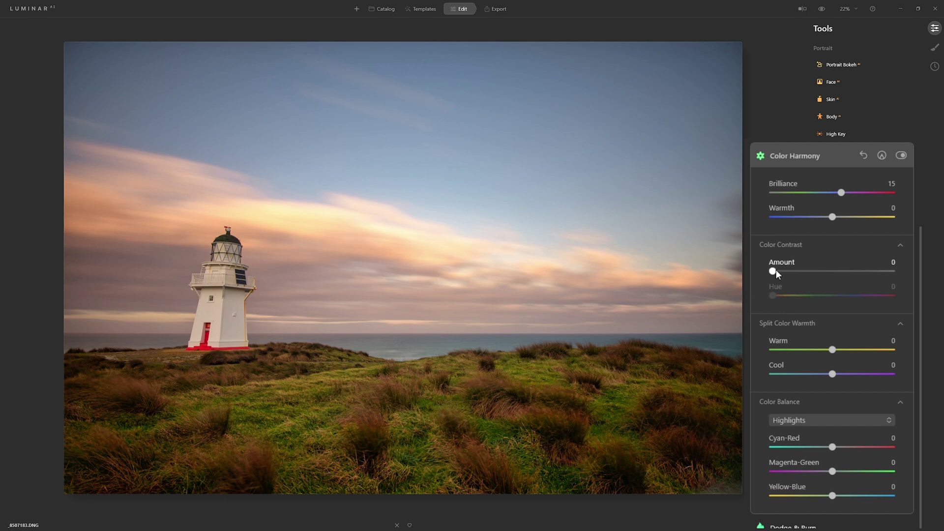
Step: Set the Color Contrast Amount to 51 and its Hue to 93, comparing the photo with the original
{"action": "left_click_drag", "start_coordinate": [771, 271], "coordinate": [834, 272]}
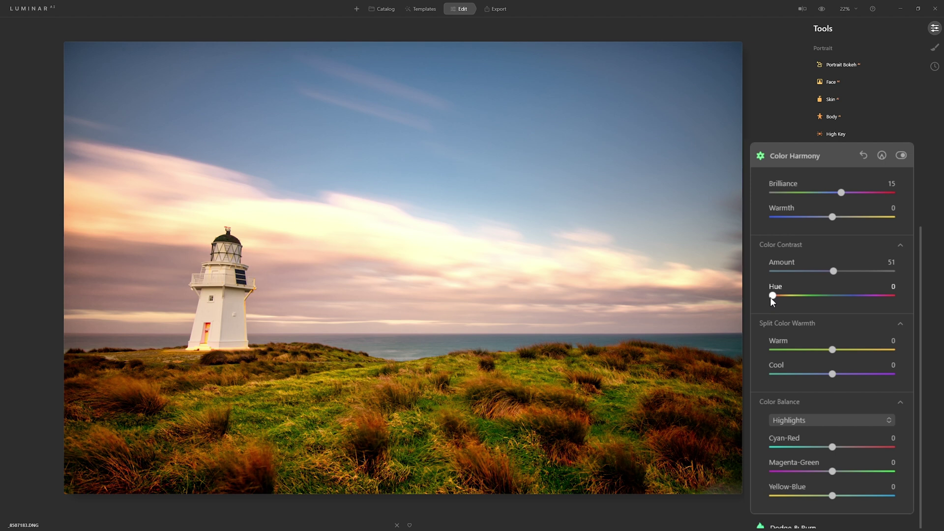
{"action": "left_click_drag", "start_coordinate": [769, 297], "coordinate": [847, 293]}
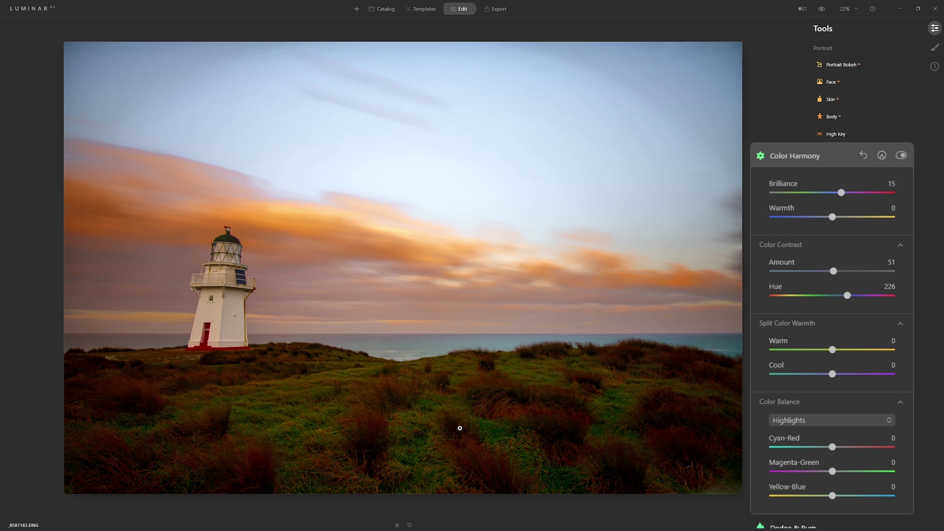
{"action": "left_click_drag", "start_coordinate": [847, 295], "coordinate": [883, 294]}
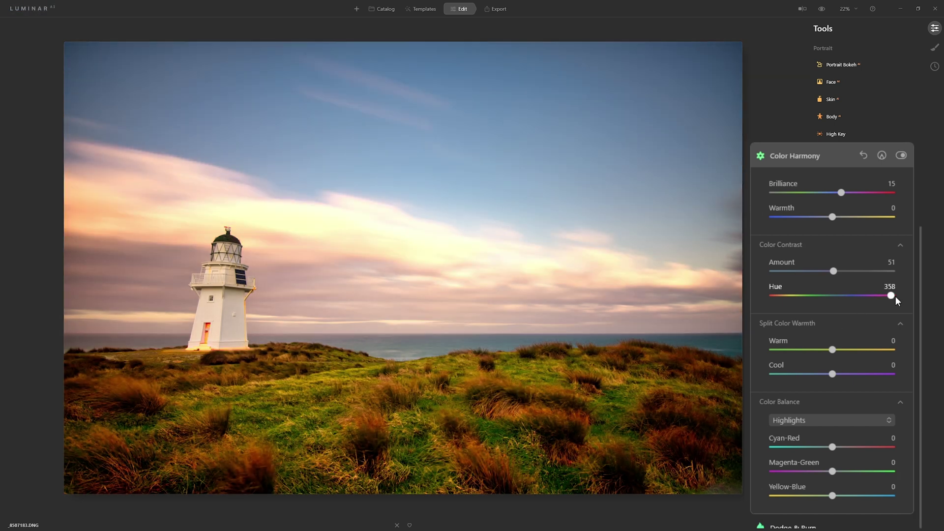
{"action": "left_click_drag", "start_coordinate": [895, 297], "coordinate": [798, 289]}
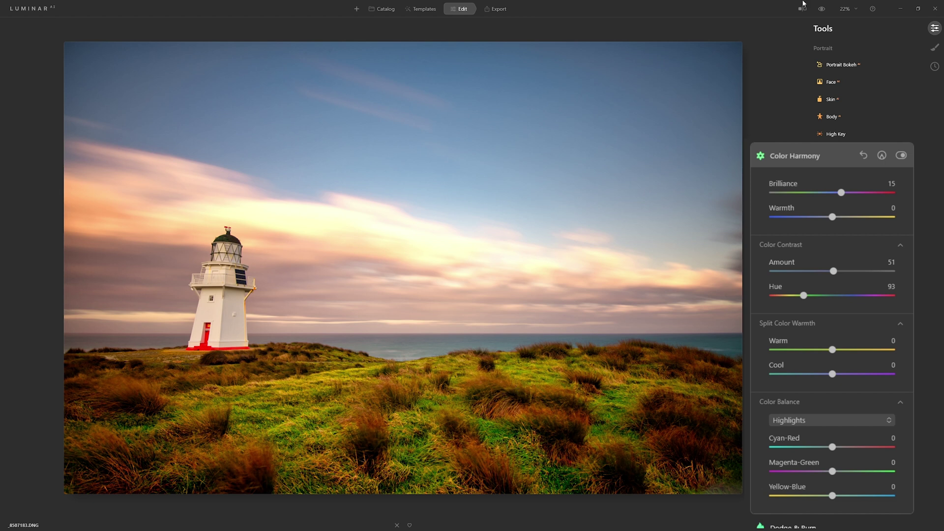
{"action": "left_click", "coordinate": [821, 9]}
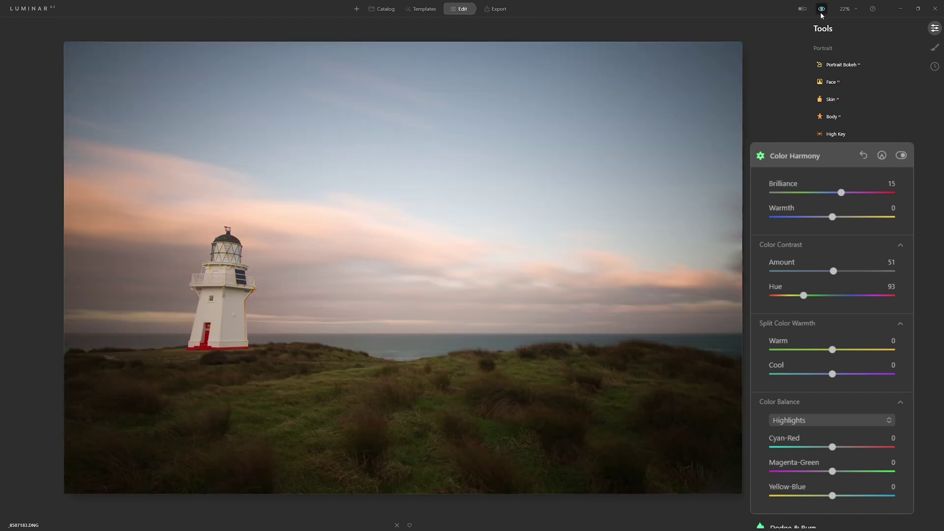
{"action": "left_click", "coordinate": [822, 11]}
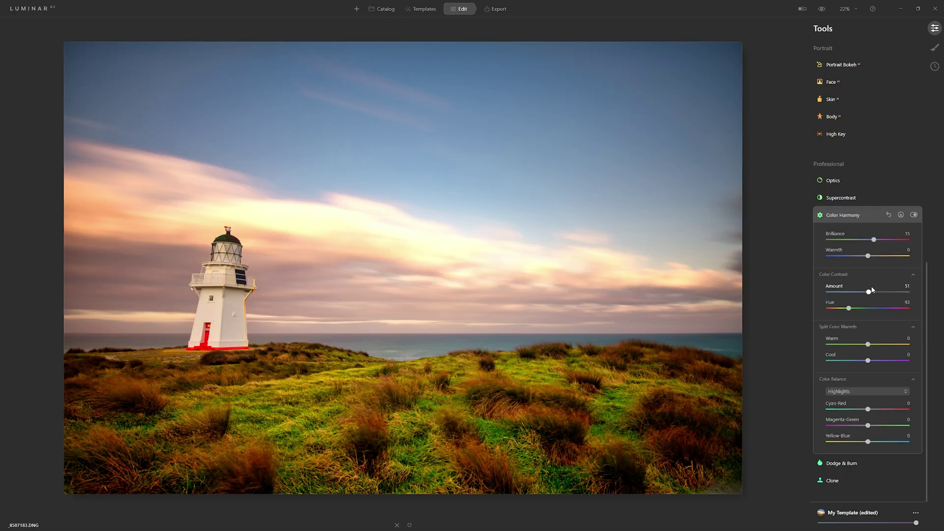
Step: Reduce the Color Contrast Amount to 32
{"action": "left_click_drag", "start_coordinate": [867, 293], "coordinate": [846, 293]}
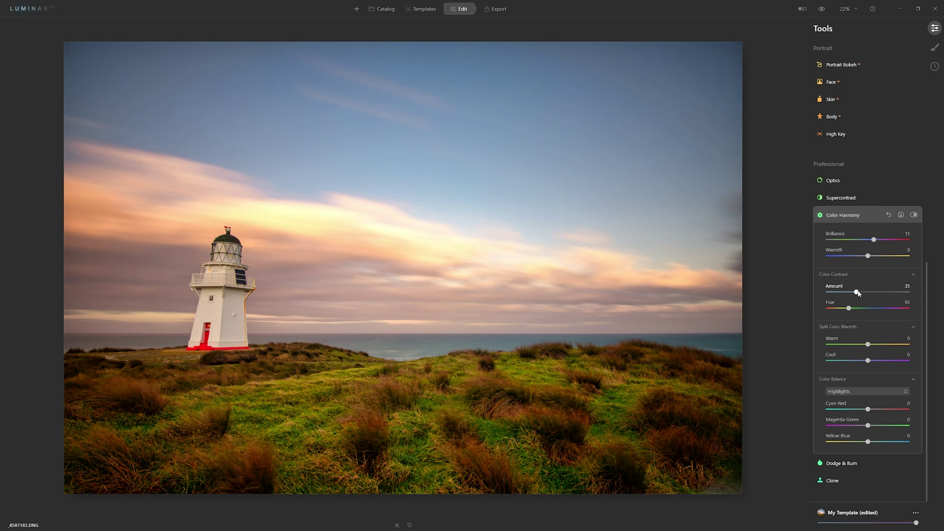
{"action": "left_click_drag", "start_coordinate": [860, 293], "coordinate": [855, 293]}
{"action": "left_click", "coordinate": [875, 331]}
{"action": "left_click", "coordinate": [861, 376]}
{"action": "left_click", "coordinate": [861, 376]}
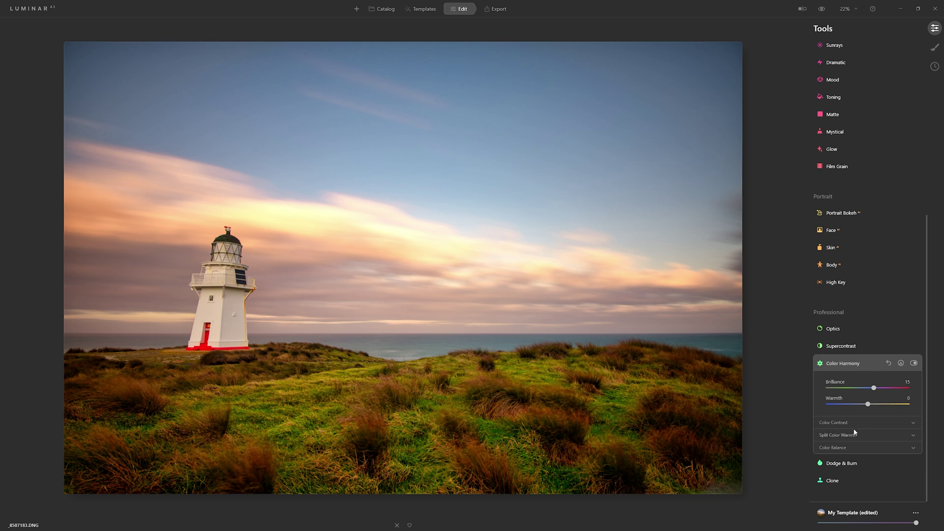
{"action": "left_click", "coordinate": [840, 424]}
{"action": "left_click", "coordinate": [854, 432]}
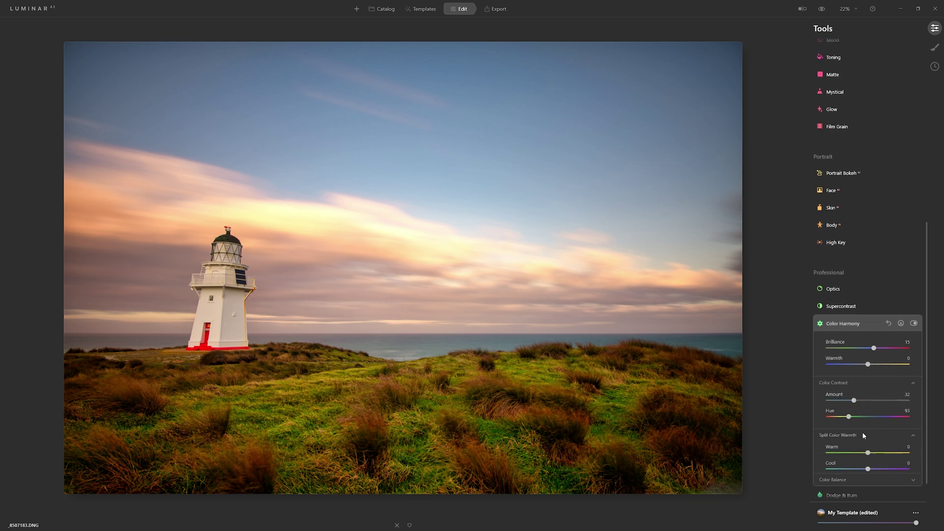
{"action": "left_click", "coordinate": [852, 452]}
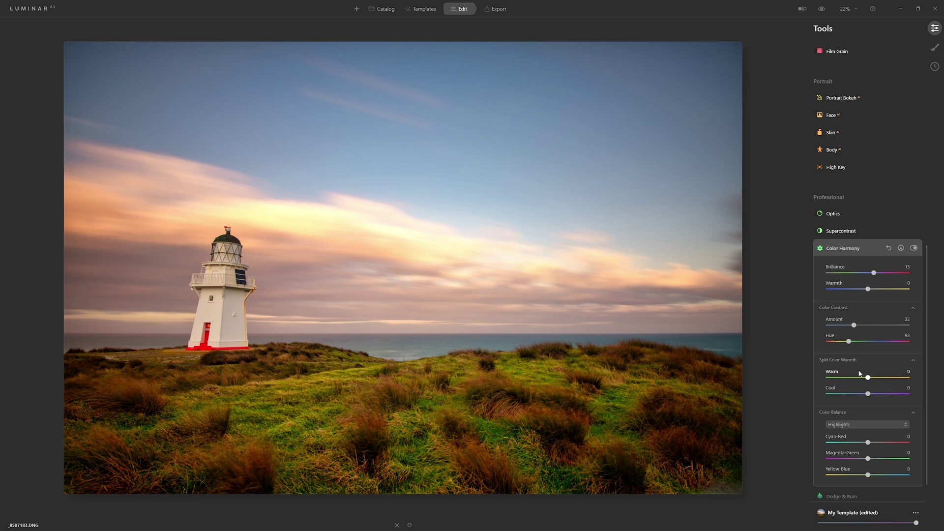
Step: Try strong positive and negative Split Color Warmth settings for the warm colors, then settle on Warm 13
{"action": "left_click_drag", "start_coordinate": [869, 381], "coordinate": [877, 382]}
{"action": "left_click_drag", "start_coordinate": [886, 380], "coordinate": [895, 381]}
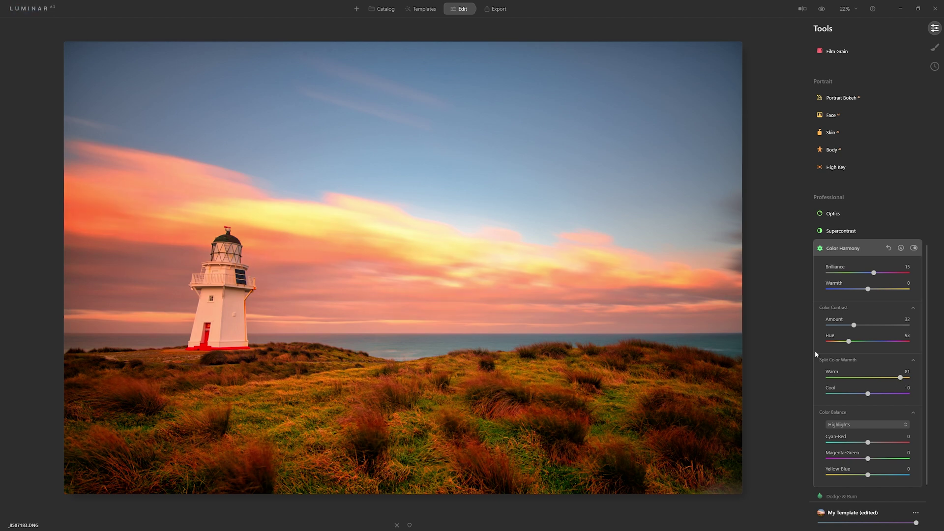
{"action": "left_click_drag", "start_coordinate": [899, 378], "coordinate": [845, 377]}
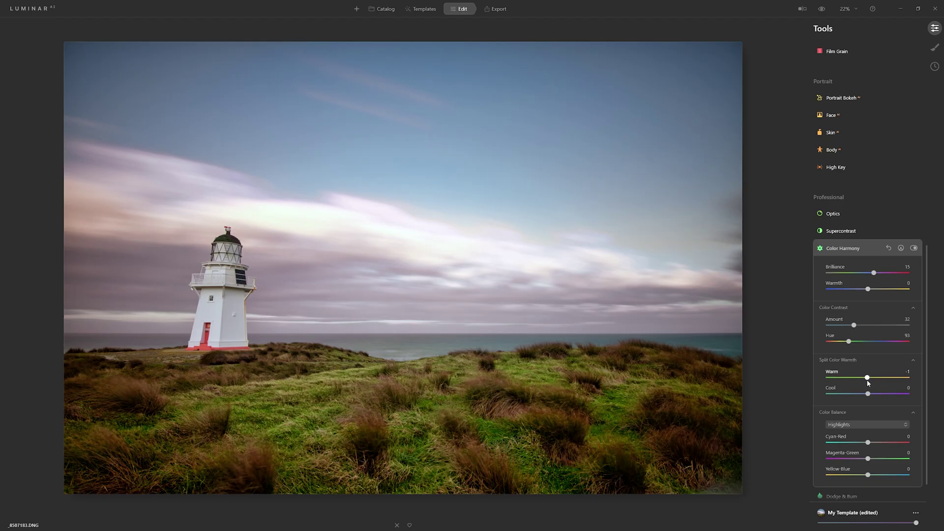
{"action": "left_click_drag", "start_coordinate": [867, 378], "coordinate": [873, 381]}
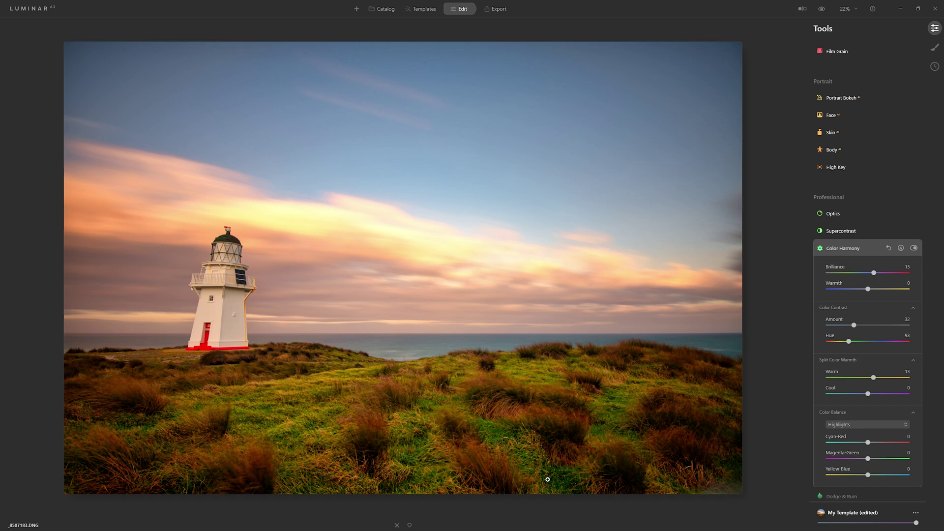
Step: Try the Split Color Warmth Cool value at -69 and 78, then settle on -62
{"action": "left_click_drag", "start_coordinate": [869, 396], "coordinate": [841, 397]}
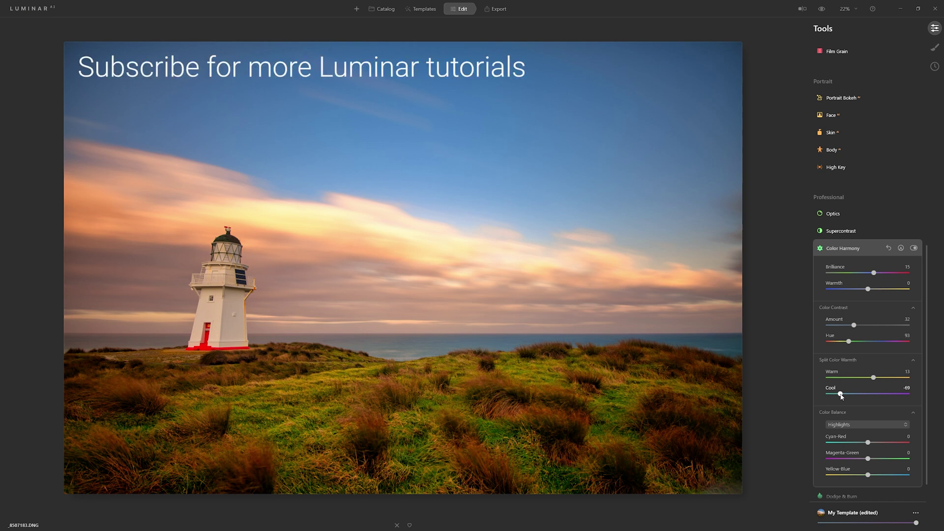
{"action": "left_click_drag", "start_coordinate": [841, 397], "coordinate": [899, 397]}
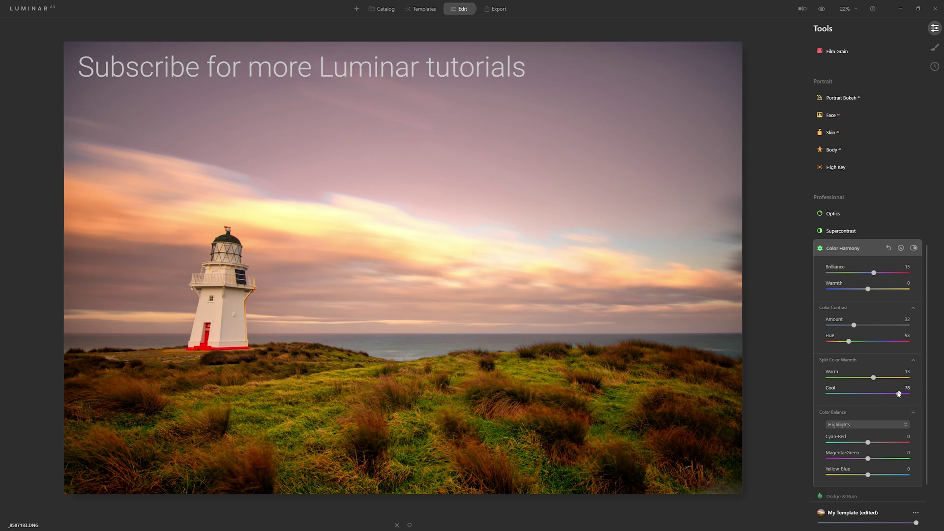
{"action": "left_click_drag", "start_coordinate": [899, 396], "coordinate": [843, 396]}
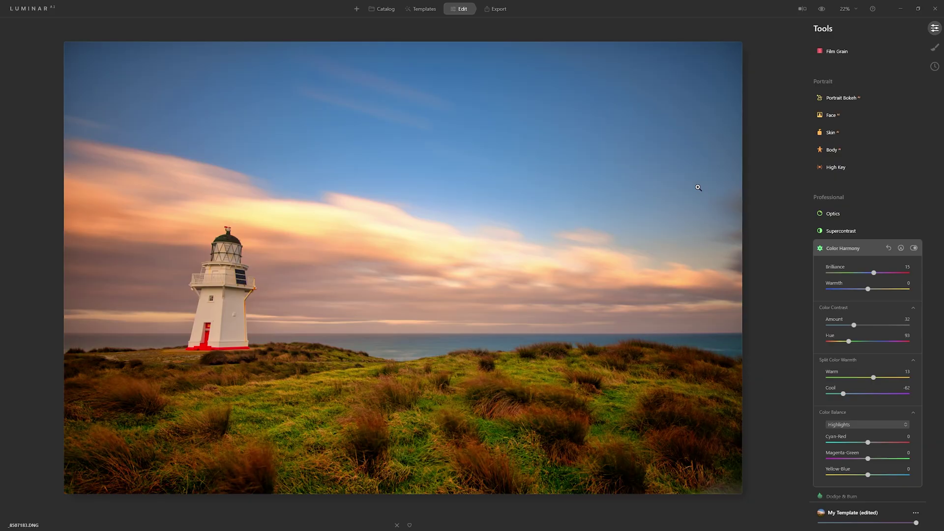
{"action": "scroll", "coordinate": [780, 421], "scroll_direction": "down", "scroll_amount": 2}
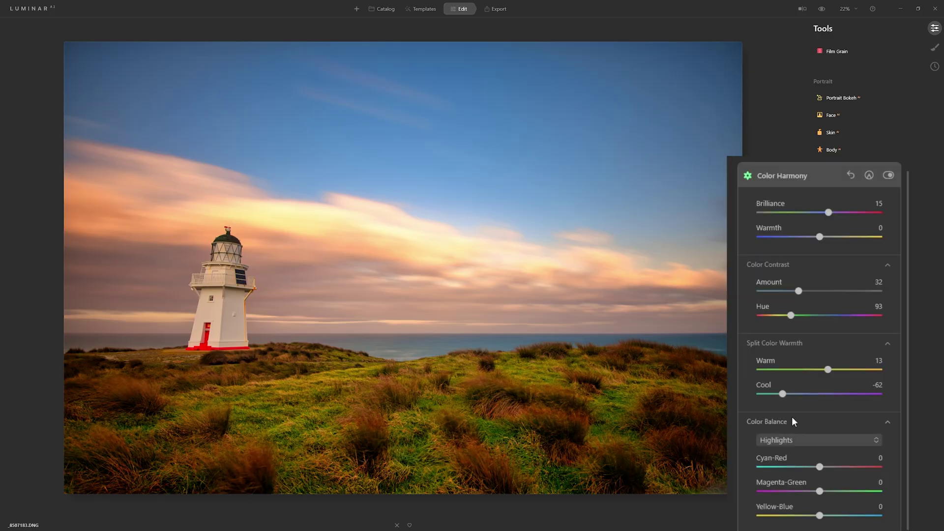
{"action": "left_click", "coordinate": [795, 438]}
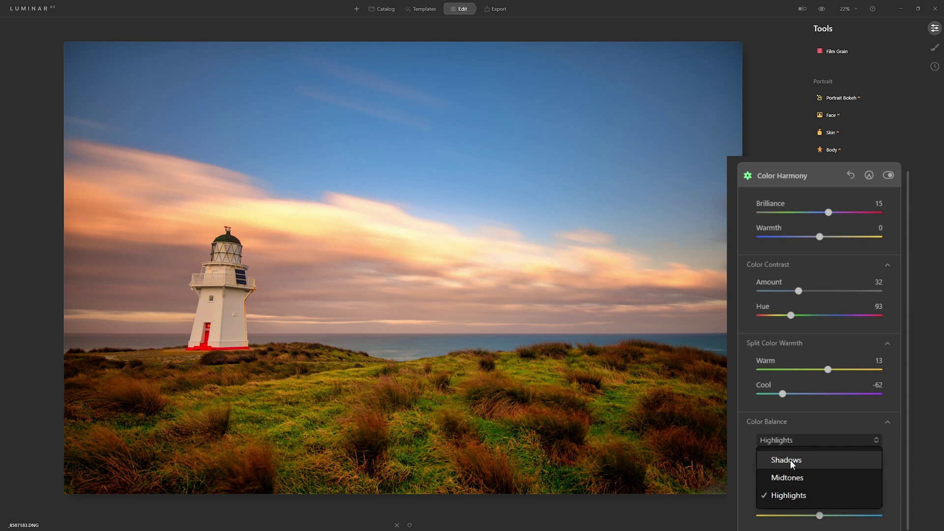
{"action": "left_click", "coordinate": [812, 419]}
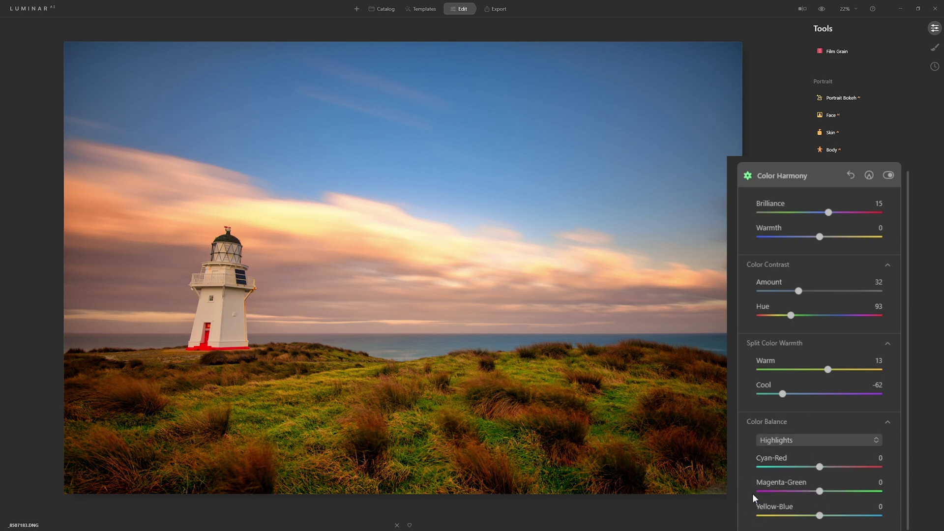
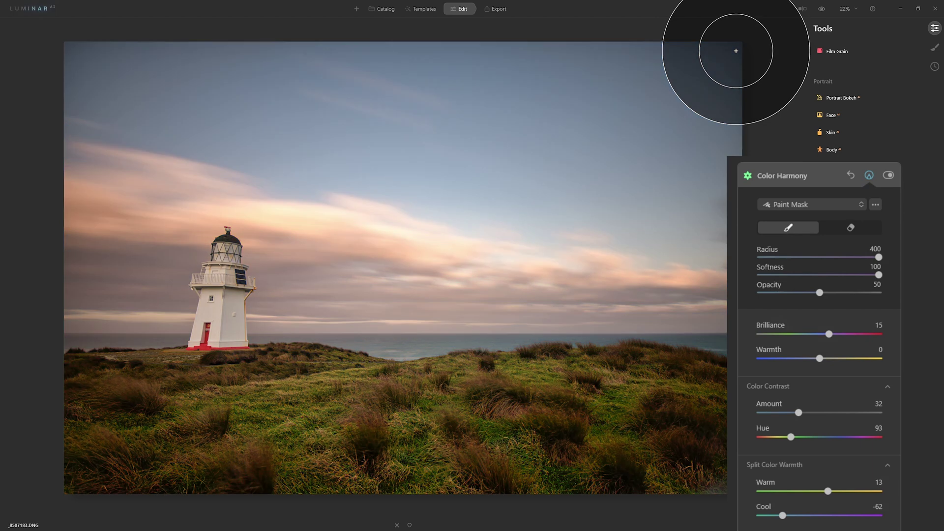
Step: Paint the Color Harmony effect onto the photo at Radius 400, Softness 100 and Opacity 50, comparing the effect off and on
{"action": "mouse_move", "coordinate": [732, 51]}
{"action": "left_mouse_down"}
{"action": "mouse_move", "coordinate": [183, 32]}
{"action": "mouse_move", "coordinate": [108, 108]}
{"action": "mouse_move", "coordinate": [733, 128]}
{"action": "mouse_move", "coordinate": [295, 157]}
{"action": "mouse_move", "coordinate": [190, 211]}
{"action": "mouse_move", "coordinate": [774, 283]}
{"action": "mouse_move", "coordinate": [33, 308]}
{"action": "mouse_move", "coordinate": [727, 320]}
{"action": "mouse_move", "coordinate": [122, 400]}
{"action": "mouse_move", "coordinate": [611, 480]}
{"action": "mouse_move", "coordinate": [740, 442]}
{"action": "mouse_move", "coordinate": [727, 400]}
{"action": "left_mouse_up"}
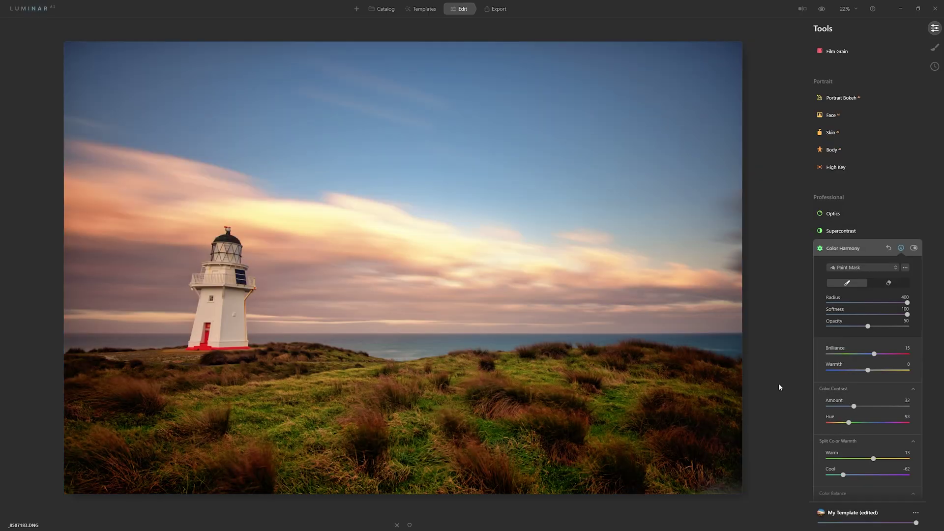
{"action": "left_click", "coordinate": [914, 249]}
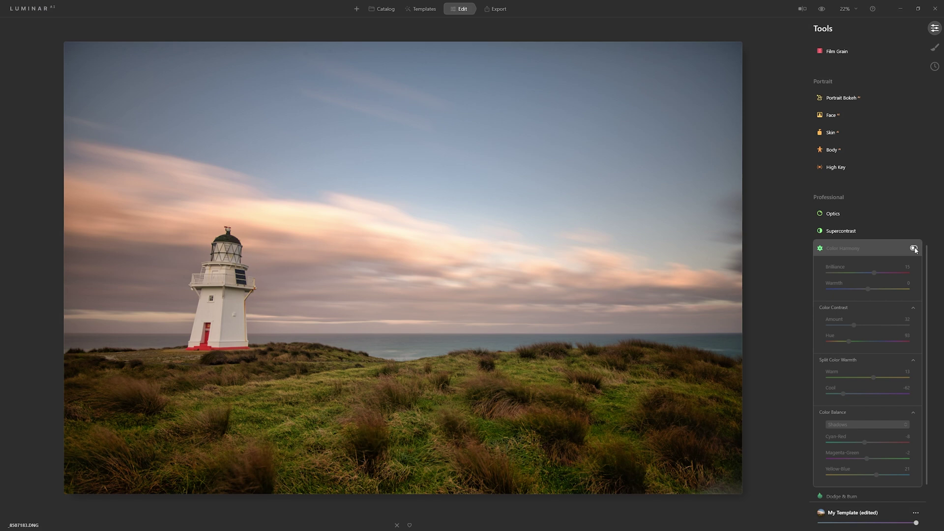
{"action": "left_click", "coordinate": [914, 249]}
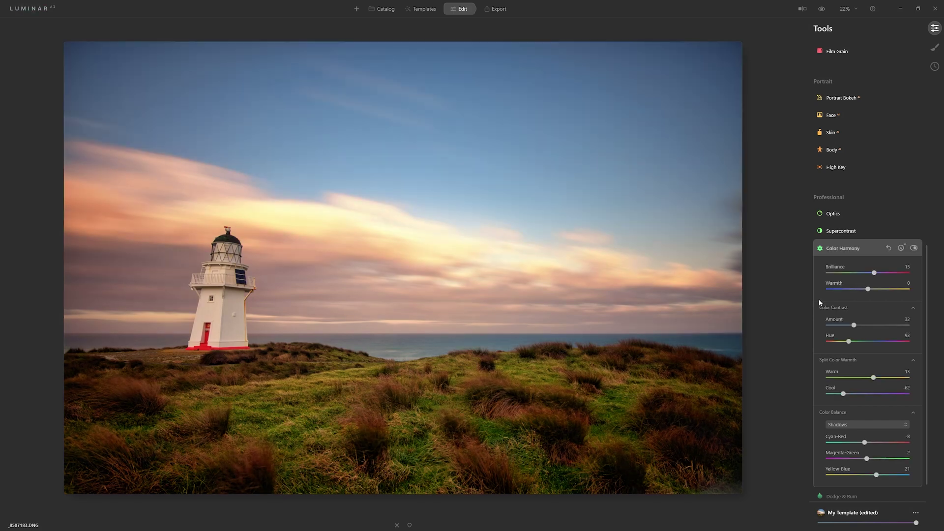
Step: Continue the Color Harmony mask with Opacity 55 and Radius 304, painting across the low sky and horizon to the lighthouse
{"action": "left_click", "coordinate": [901, 248]}
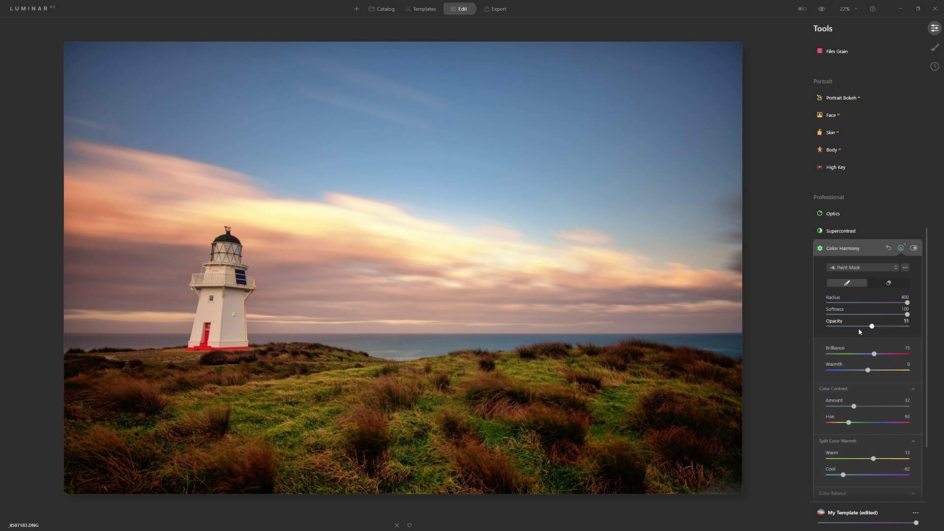
{"action": "key", "text": "bracketleft"}
{"action": "key", "text": "bracketleft"}
{"action": "key", "text": "bracketleft"}
{"action": "key", "text": "bracketleft"}
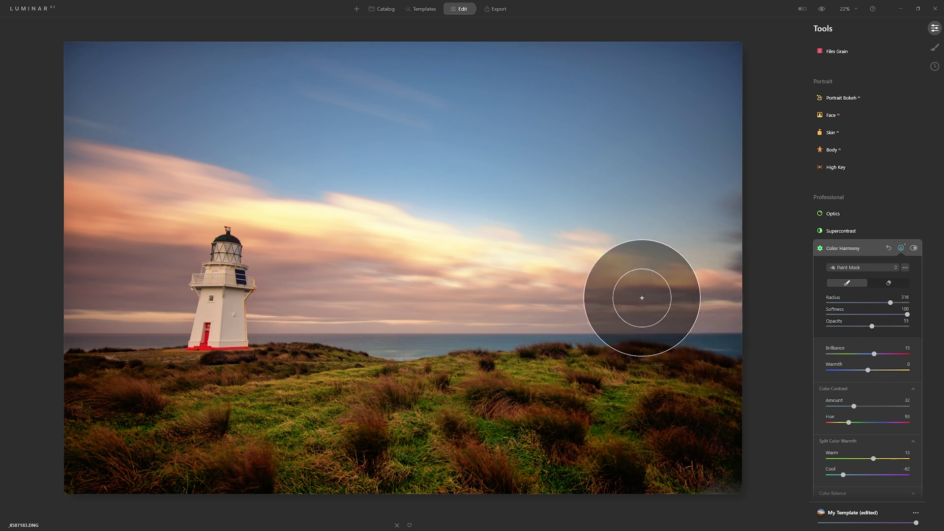
{"action": "key", "text": "bracketleft"}
{"action": "mouse_move", "coordinate": [631, 310]}
{"action": "left_mouse_down"}
{"action": "mouse_move", "coordinate": [305, 276]}
{"action": "mouse_move", "coordinate": [327, 301]}
{"action": "mouse_move", "coordinate": [156, 257]}
{"action": "mouse_move", "coordinate": [75, 250]}
{"action": "mouse_move", "coordinate": [118, 315]}
{"action": "left_mouse_up"}
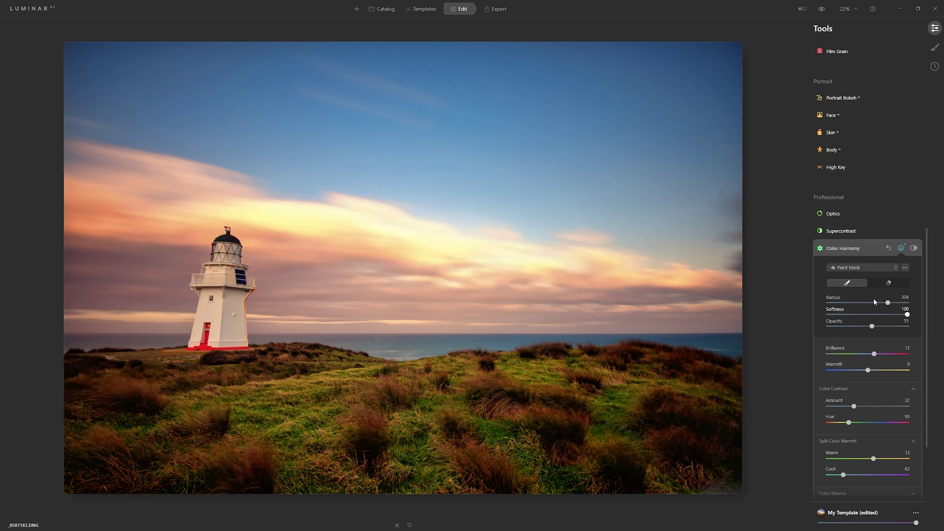
Step: Erase part of the Color Harmony mask over the dark grass at the photo's lower right with Opacity 31, comparing the effect off and on
{"action": "left_click", "coordinate": [889, 283]}
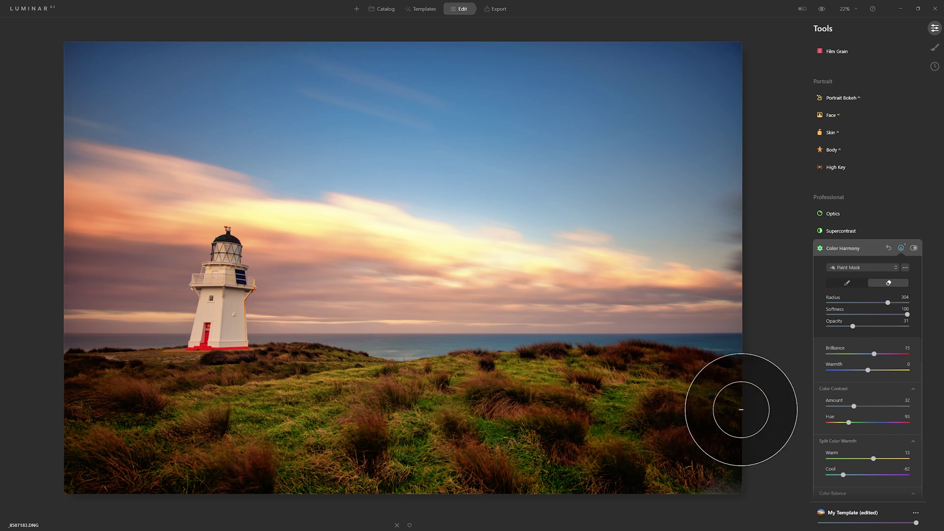
{"action": "mouse_move", "coordinate": [691, 390]}
{"action": "left_mouse_down"}
{"action": "mouse_move", "coordinate": [147, 411]}
{"action": "mouse_move", "coordinate": [453, 442]}
{"action": "mouse_move", "coordinate": [58, 453]}
{"action": "mouse_move", "coordinate": [777, 453]}
{"action": "mouse_move", "coordinate": [588, 403]}
{"action": "mouse_move", "coordinate": [651, 411]}
{"action": "left_mouse_up"}
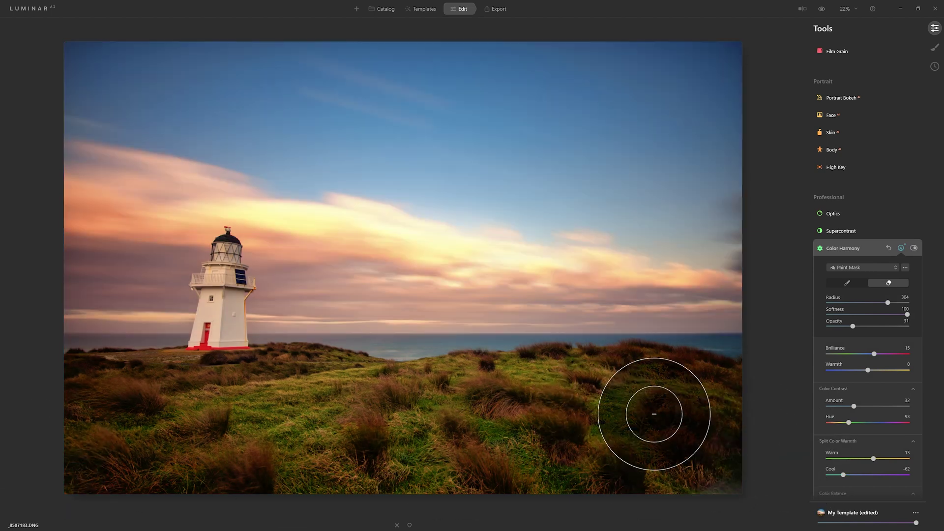
{"action": "left_click", "coordinate": [913, 248]}
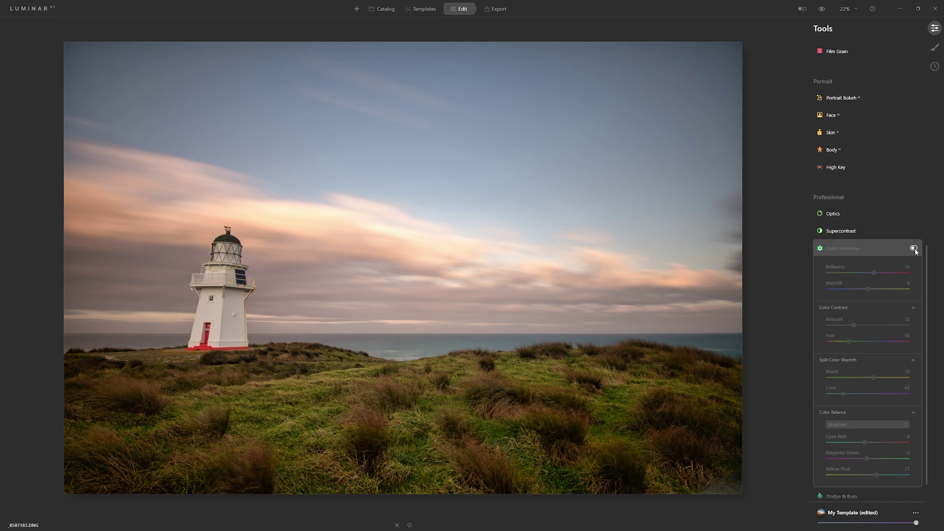
{"action": "left_click", "coordinate": [915, 249]}
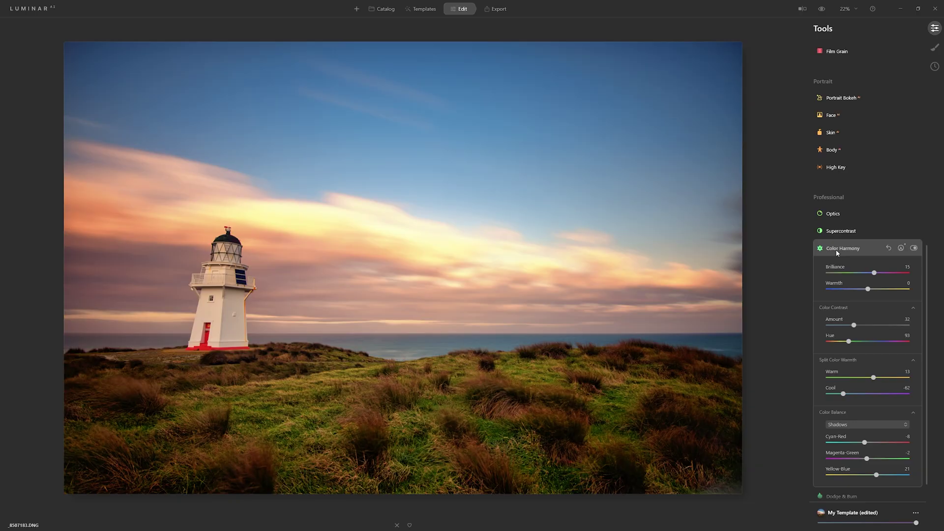
Step: Set the Light tool's Highlights to -62
{"action": "left_click", "coordinate": [836, 251]}
{"action": "scroll", "coordinate": [866, 275], "scroll_direction": "up", "scroll_amount": 5}
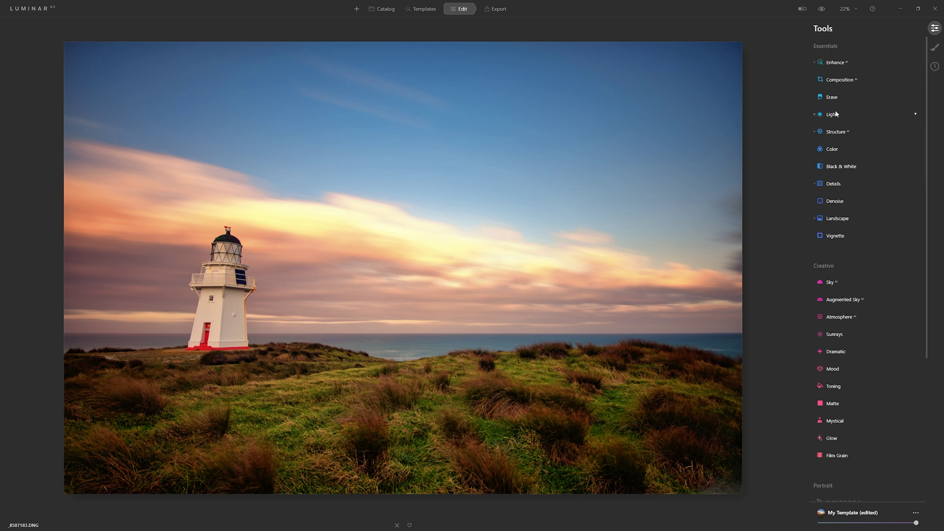
{"action": "left_click", "coordinate": [836, 114]}
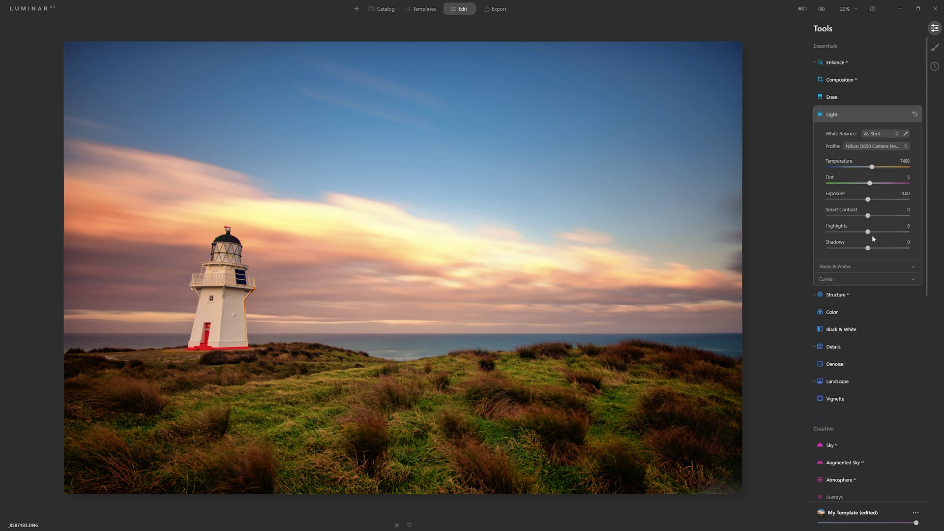
{"action": "left_click_drag", "start_coordinate": [860, 235], "coordinate": [844, 236]}
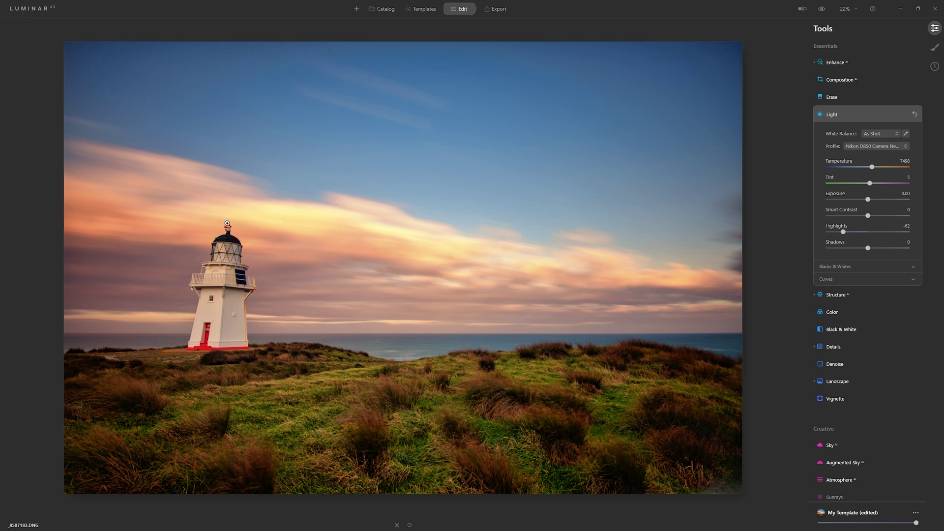
Step: Set the composition's Vertical 3D transform to -18 and crop the photo to 16:9, repositioning it vertically within the frame
{"action": "left_click", "coordinate": [855, 80]}
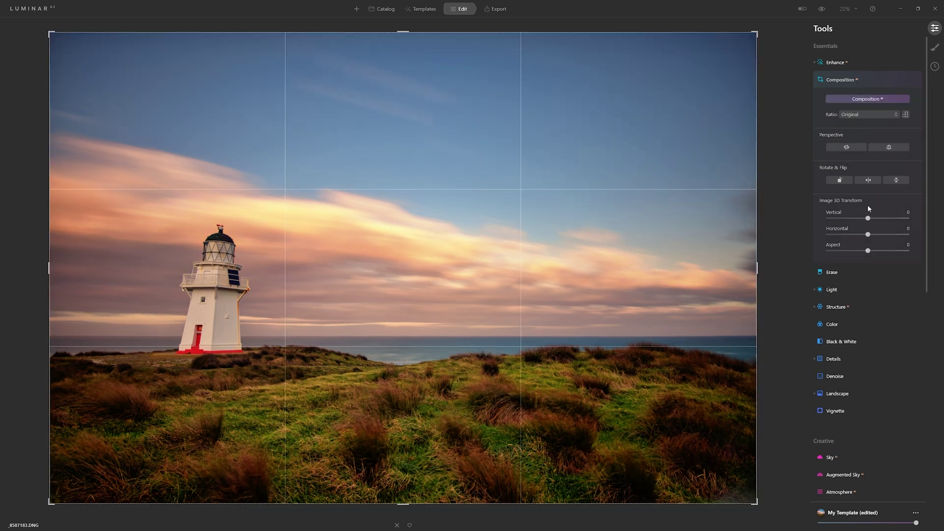
{"action": "left_click_drag", "start_coordinate": [868, 219], "coordinate": [864, 219]}
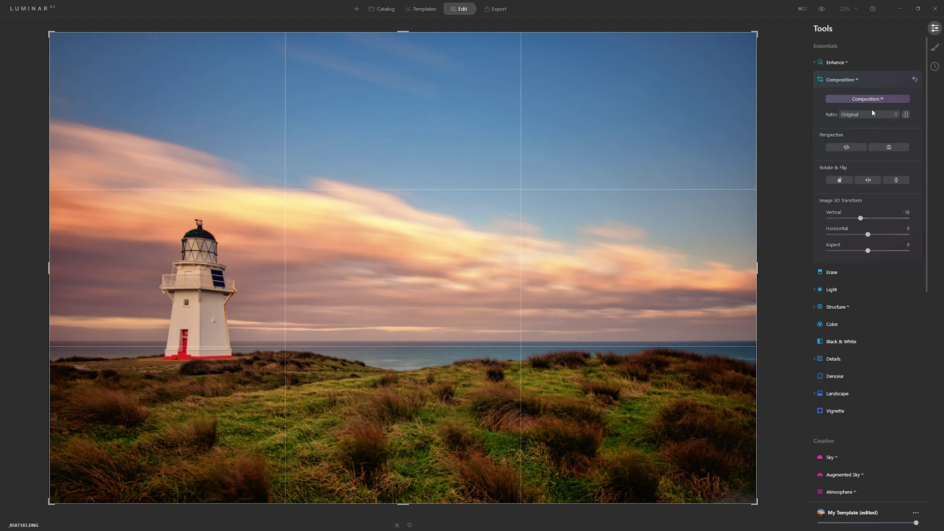
{"action": "left_click", "coordinate": [870, 114]}
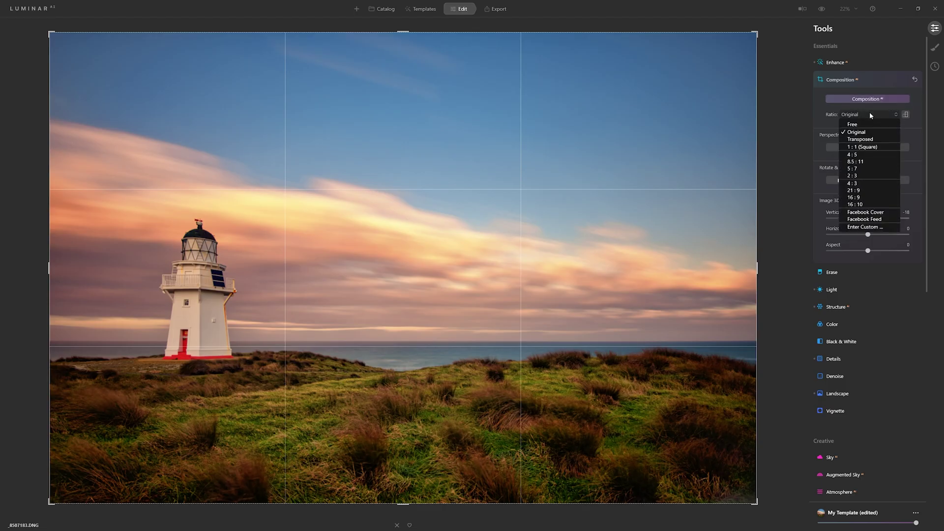
{"action": "left_click", "coordinate": [858, 198]}
{"action": "left_click_drag", "start_coordinate": [506, 263], "coordinate": [297, 236]}
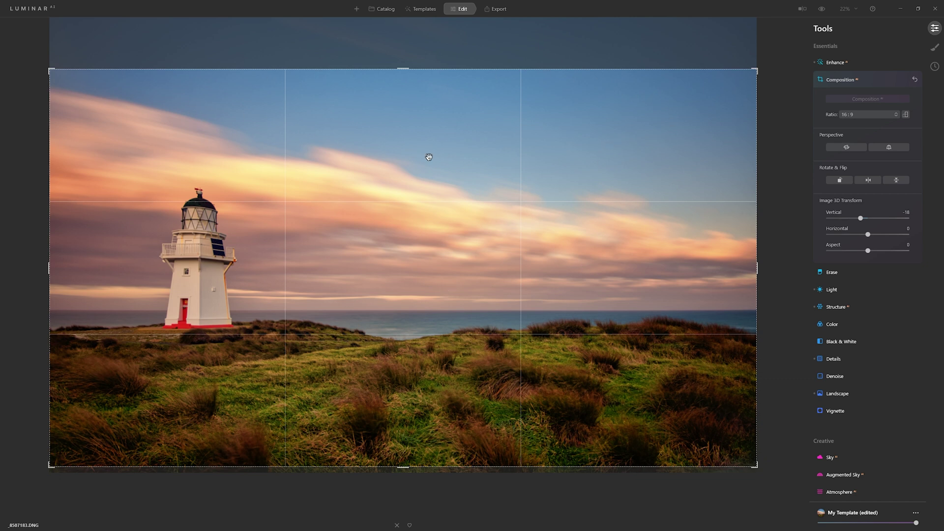
{"action": "left_click_drag", "start_coordinate": [600, 175], "coordinate": [605, 196]}
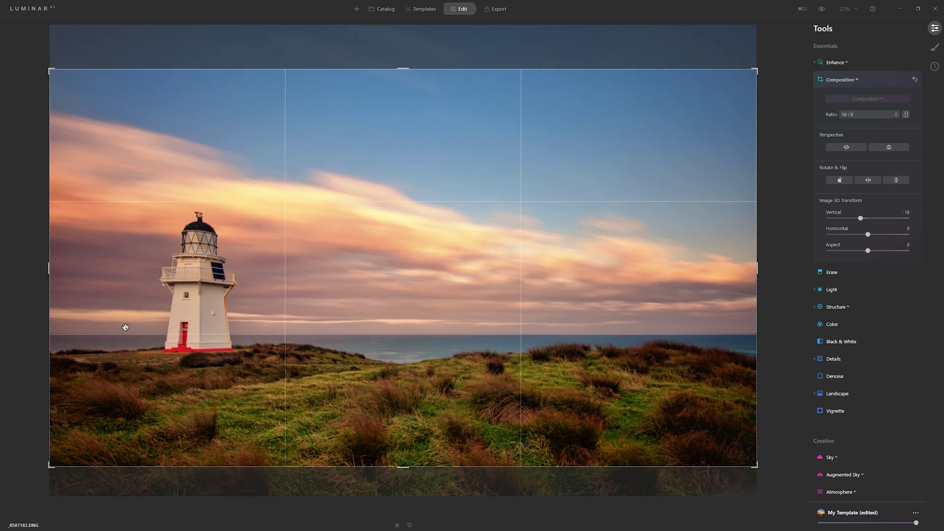
{"action": "mouse_move", "coordinate": [531, 316]}
{"action": "left_mouse_down"}
{"action": "mouse_move", "coordinate": [541, 293]}
{"action": "mouse_move", "coordinate": [544, 308]}
{"action": "left_mouse_up"}
{"action": "left_click", "coordinate": [874, 80]}
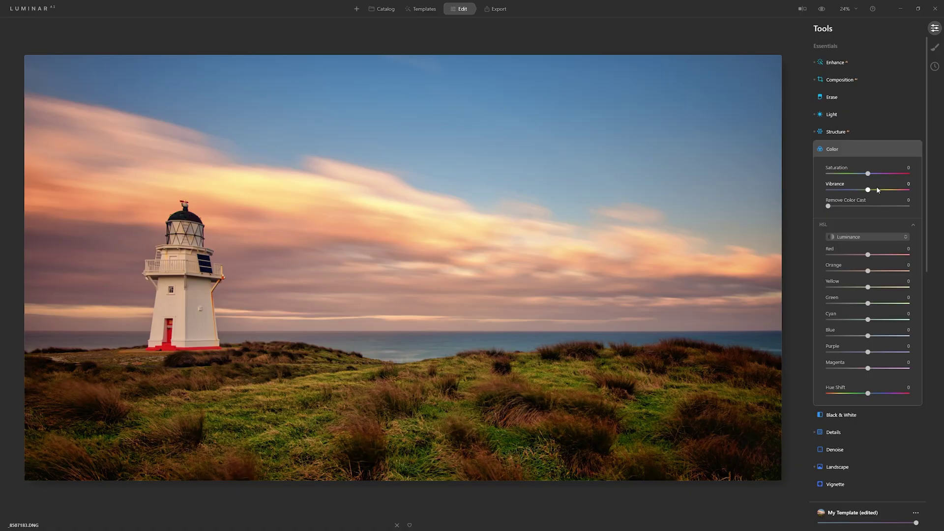
Step: Set the Color Saturation to -7 and Vibrance to -11, and the HSL Hue of Red to 40 and Magenta to 65
{"action": "left_click_drag", "start_coordinate": [868, 173], "coordinate": [864, 175]}
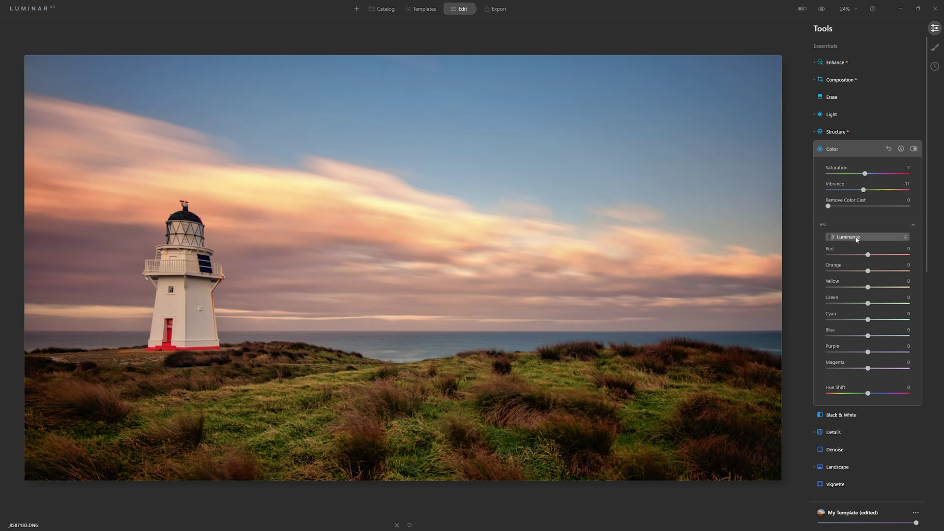
{"action": "left_click", "coordinate": [859, 237]}
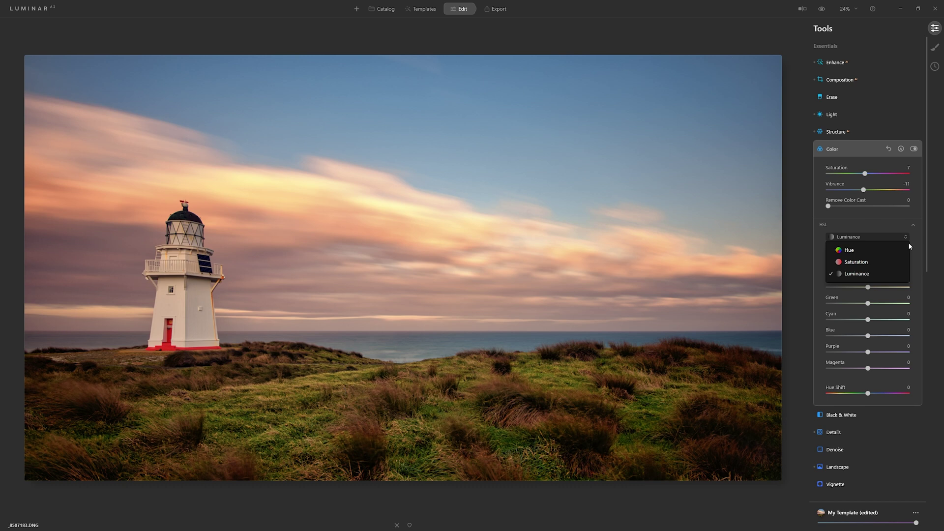
{"action": "left_click", "coordinate": [868, 249]}
{"action": "mouse_move", "coordinate": [868, 256]}
{"action": "left_mouse_down"}
{"action": "mouse_move", "coordinate": [901, 258]}
{"action": "mouse_move", "coordinate": [884, 255]}
{"action": "left_mouse_up"}
{"action": "left_click", "coordinate": [893, 368]}
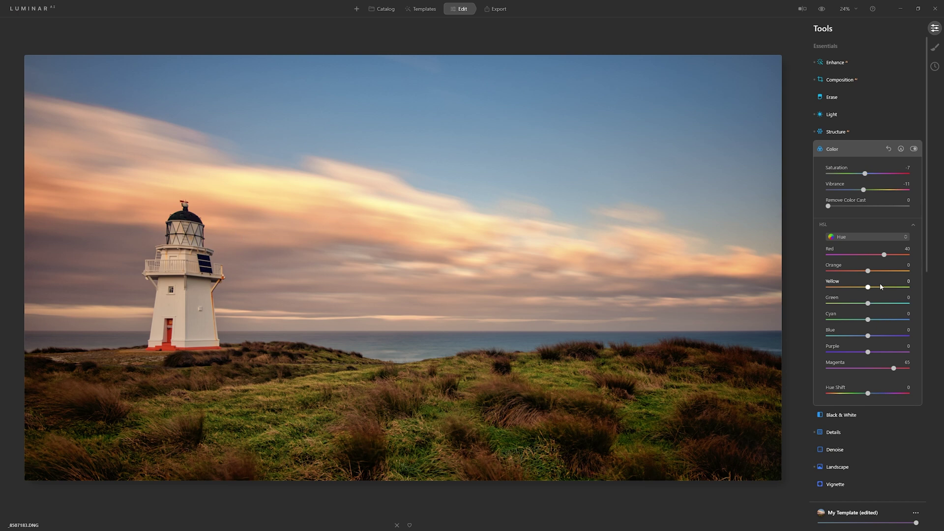
Step: Set the HSL Luminance of Red to -16
{"action": "left_click", "coordinate": [884, 237]}
{"action": "left_click", "coordinate": [868, 256]}
{"action": "left_click_drag", "start_coordinate": [868, 256], "coordinate": [861, 257]}
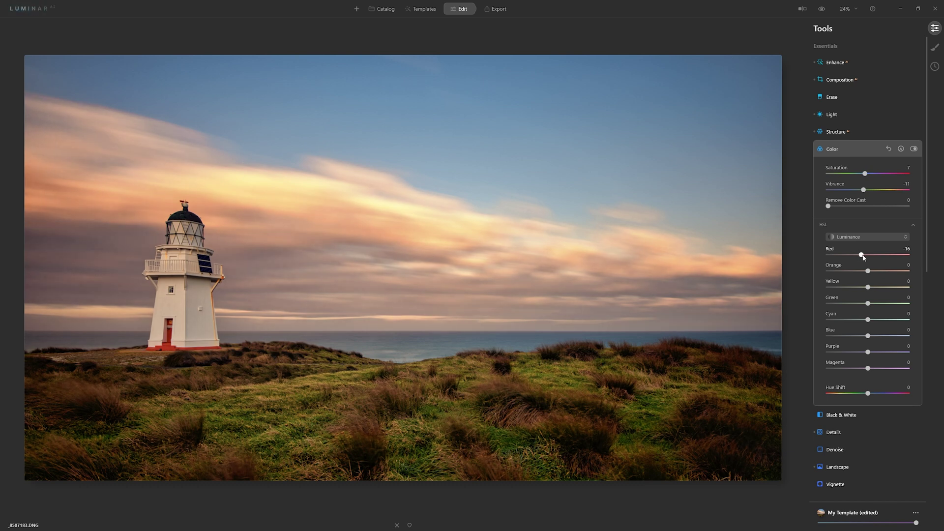
Step: Set the HSL Saturation of Red to -33 and slightly reduce that of Green
{"action": "left_click", "coordinate": [865, 237]}
{"action": "left_click", "coordinate": [870, 265]}
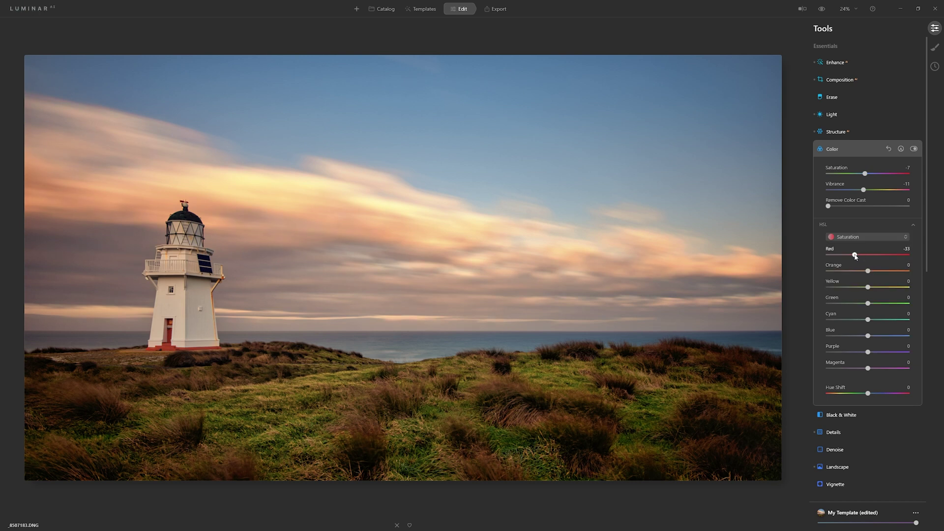
{"action": "mouse_move", "coordinate": [867, 304]}
{"action": "left_mouse_down"}
{"action": "mouse_move", "coordinate": [854, 303]}
{"action": "mouse_move", "coordinate": [864, 306]}
{"action": "left_mouse_up"}
Step: Lower the HSL Hue of Green to shift the grass towards yellow
{"action": "left_click", "coordinate": [865, 237]}
{"action": "left_click", "coordinate": [858, 249]}
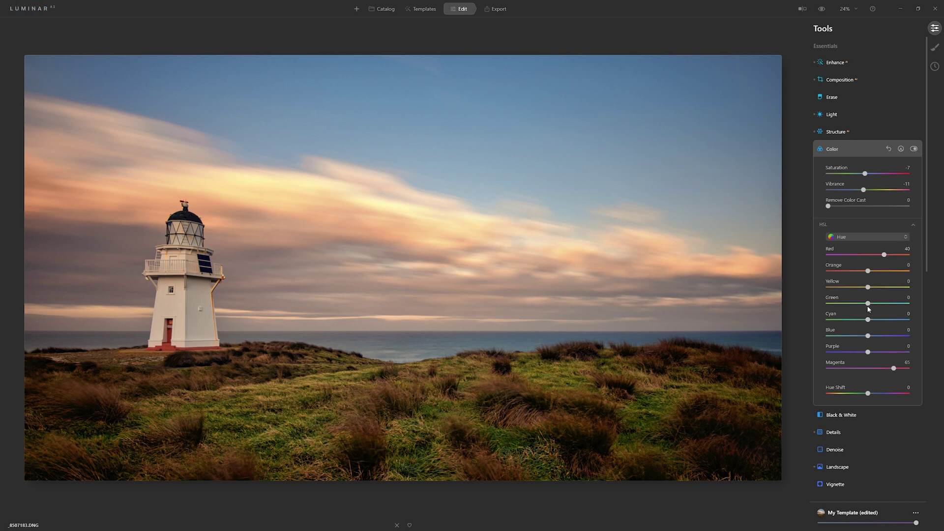
{"action": "left_click_drag", "start_coordinate": [868, 303], "coordinate": [839, 305]}
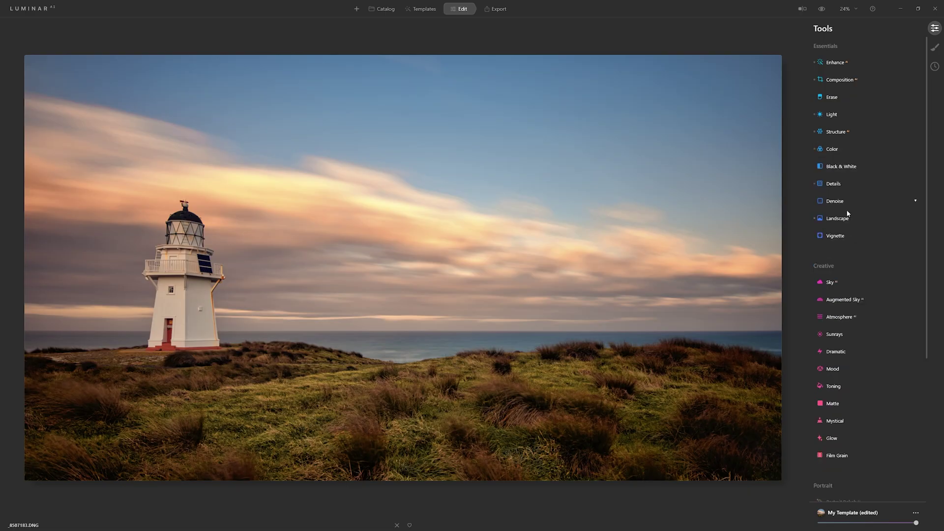
Step: Add a Vignette with Amount -46, Size 62 and Feather 43, and compare the photo with and without it
{"action": "left_click", "coordinate": [849, 233]}
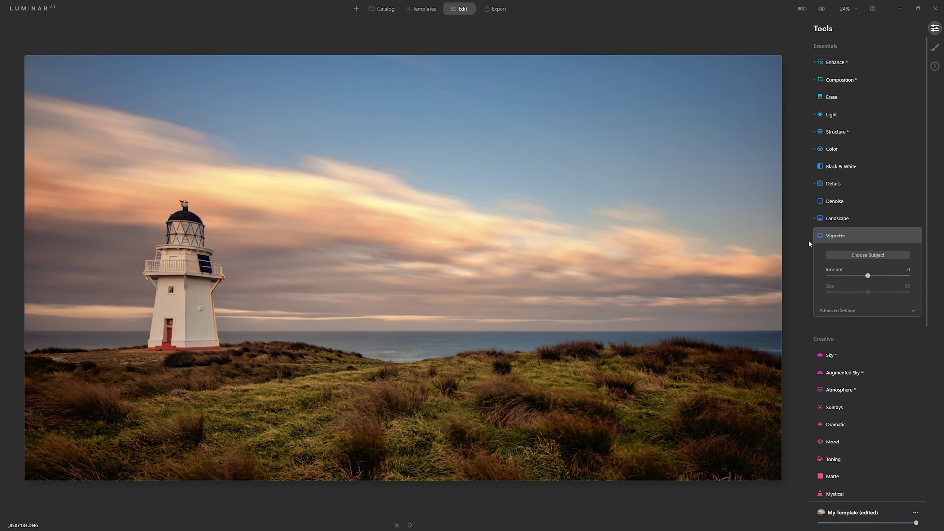
{"action": "left_click_drag", "start_coordinate": [868, 276], "coordinate": [849, 277]}
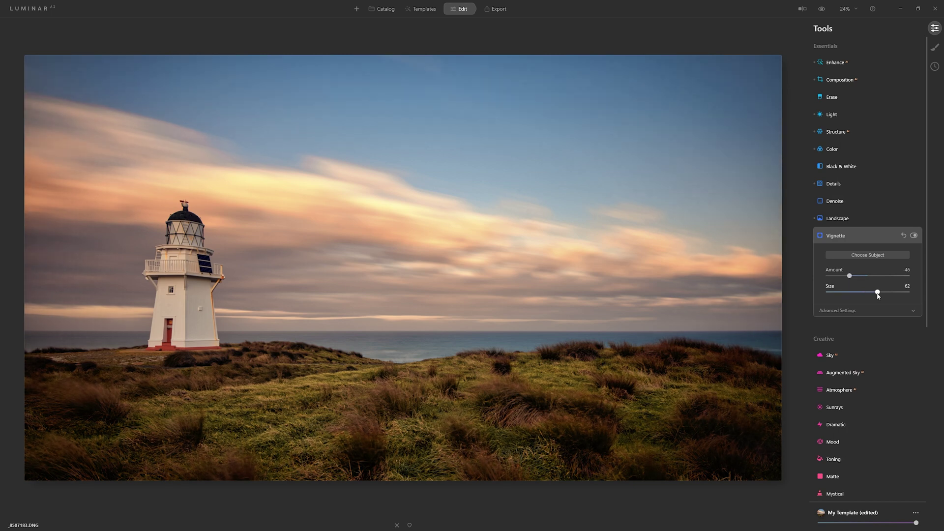
{"action": "left_click", "coordinate": [850, 311]}
{"action": "left_click_drag", "start_coordinate": [867, 357], "coordinate": [885, 359]}
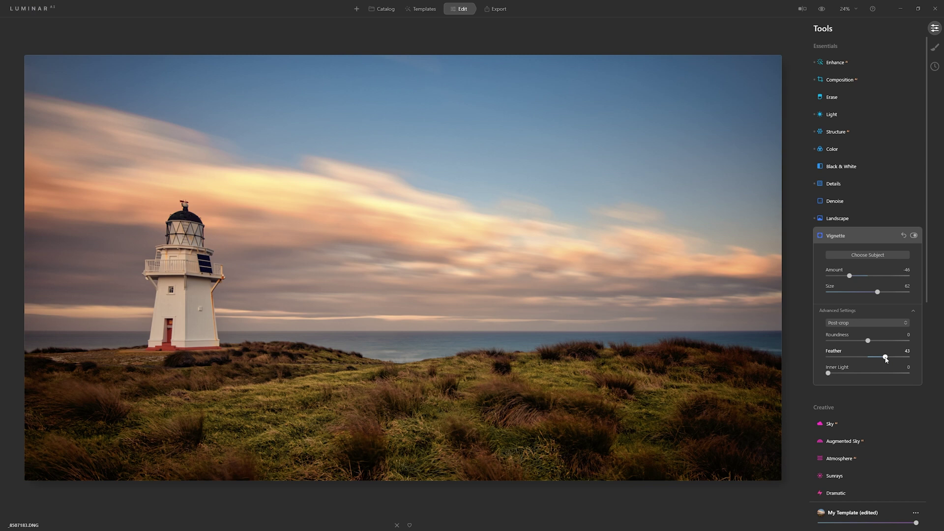
{"action": "left_click", "coordinate": [913, 236]}
{"action": "left_click", "coordinate": [913, 236]}
{"action": "left_click", "coordinate": [842, 423]}
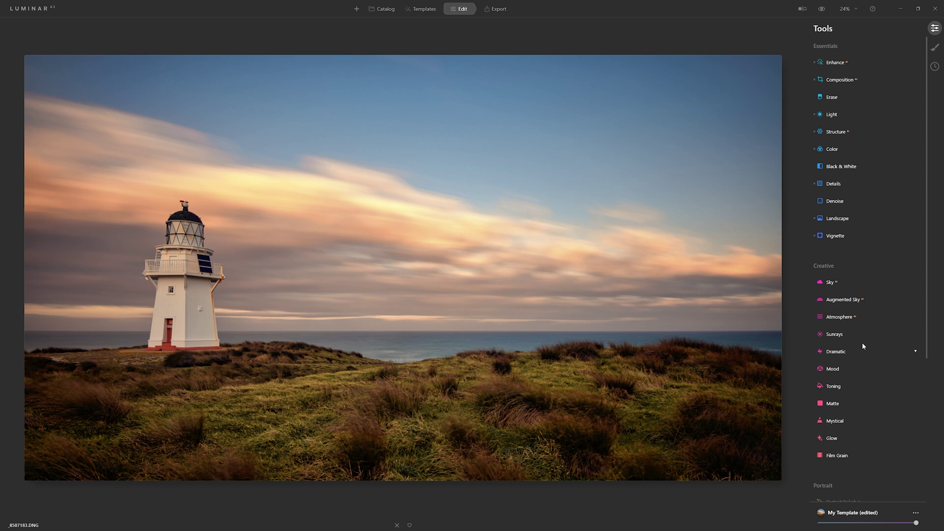
Step: Apply the Mystical effect with an Amount of 36 and compare the photo with and without it
{"action": "left_click", "coordinate": [864, 420]}
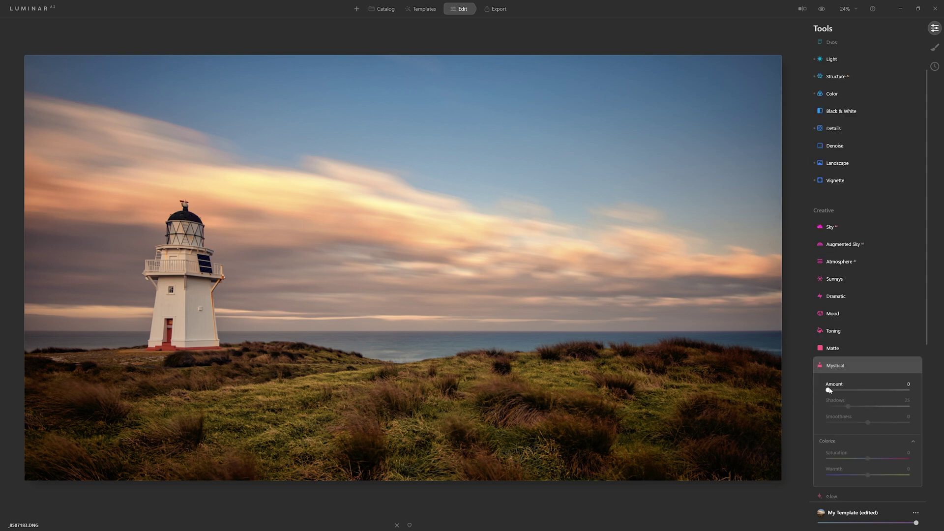
{"action": "left_click_drag", "start_coordinate": [836, 391], "coordinate": [854, 391]}
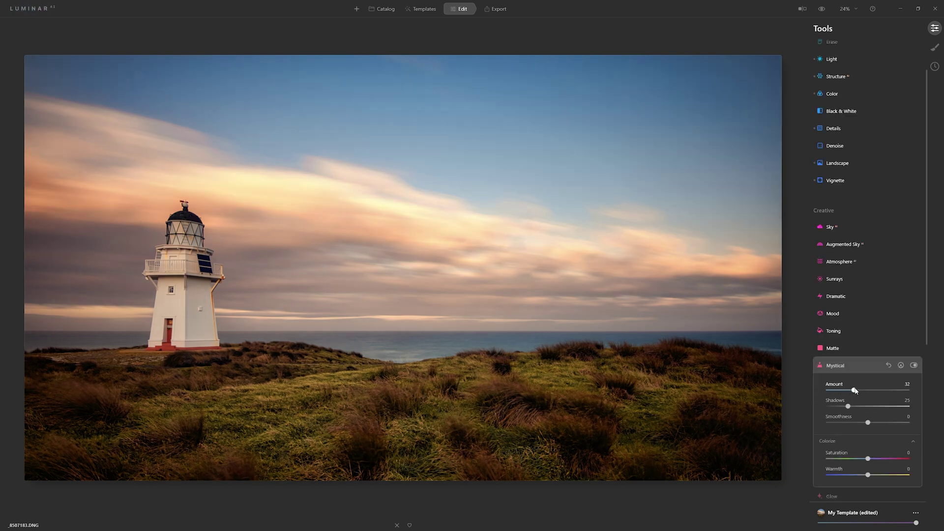
{"action": "left_click_drag", "start_coordinate": [861, 394], "coordinate": [859, 395]}
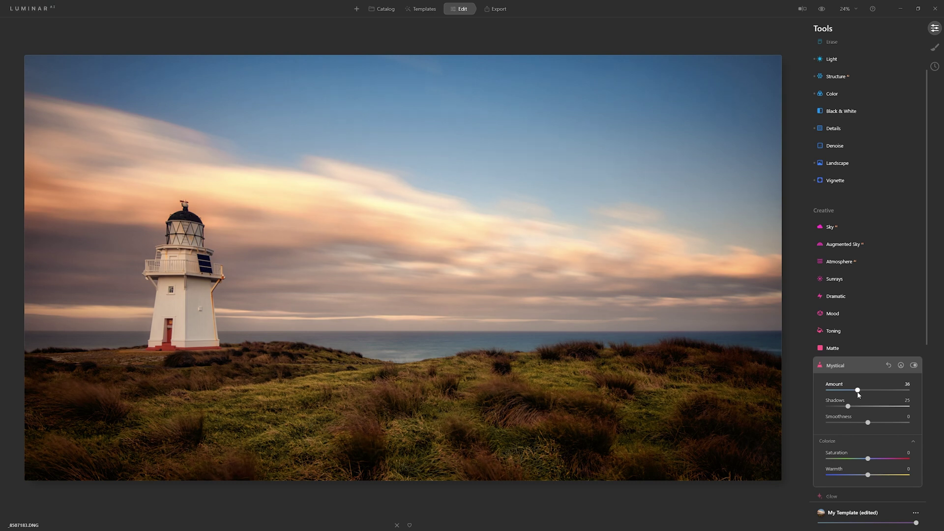
{"action": "left_click", "coordinate": [914, 365]}
{"action": "left_click", "coordinate": [914, 365]}
Step: Apply the San Diego LUT in Mood at Amount 30, with Contrast -21 and Saturation 8
{"action": "left_click", "coordinate": [836, 314]}
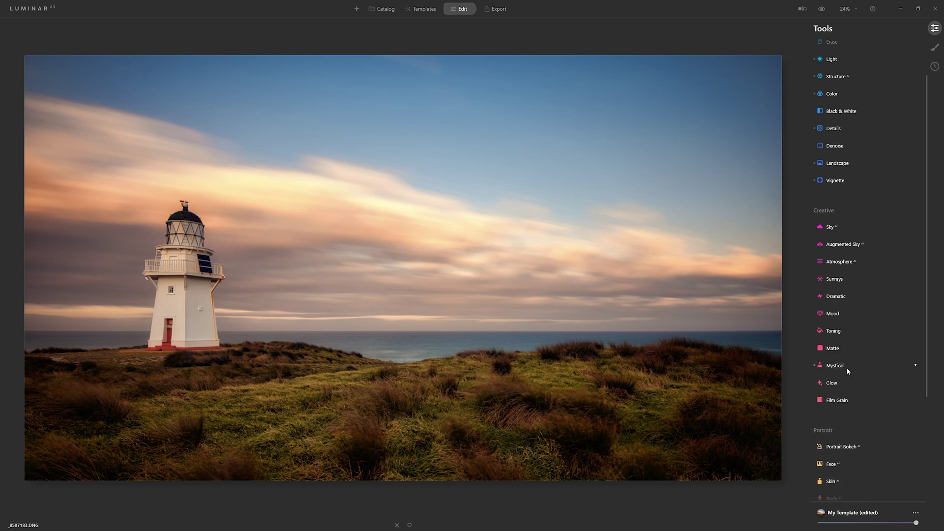
{"action": "left_click", "coordinate": [837, 314]}
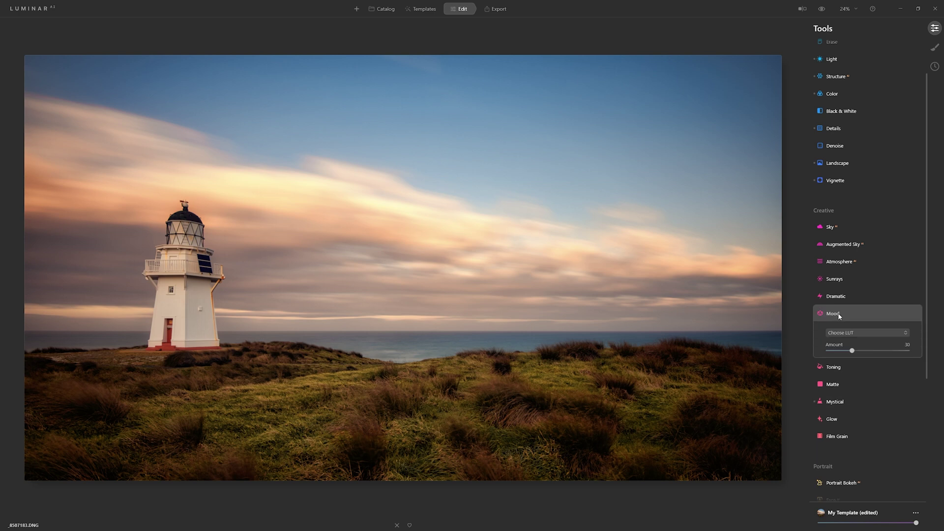
{"action": "left_click", "coordinate": [864, 332]}
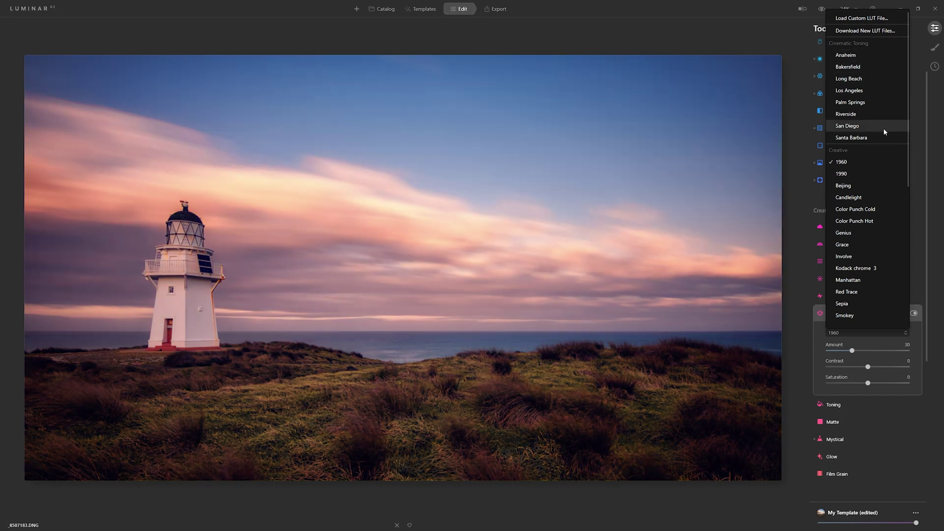
{"action": "left_click", "coordinate": [883, 128]}
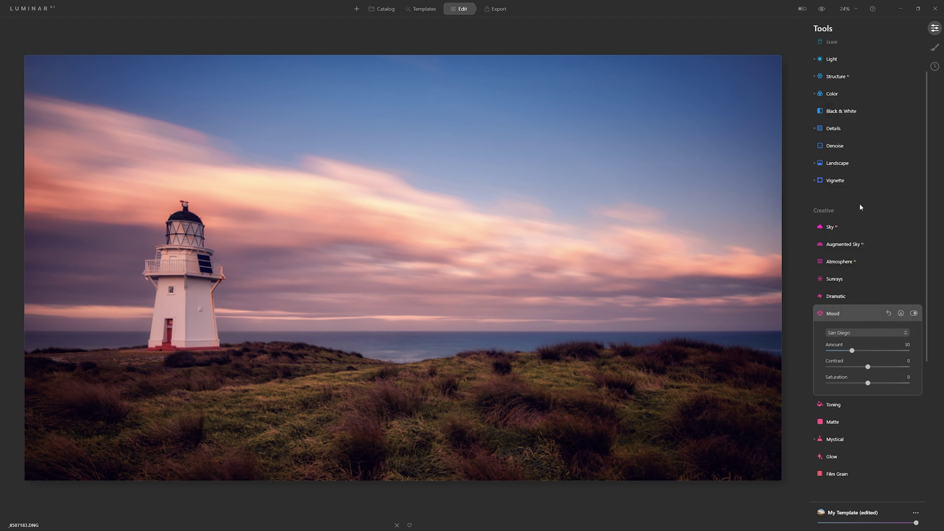
{"action": "mouse_move", "coordinate": [851, 351]}
{"action": "left_mouse_down"}
{"action": "mouse_move", "coordinate": [917, 353]}
{"action": "mouse_move", "coordinate": [820, 364]}
{"action": "mouse_move", "coordinate": [859, 363]}
{"action": "left_mouse_up"}
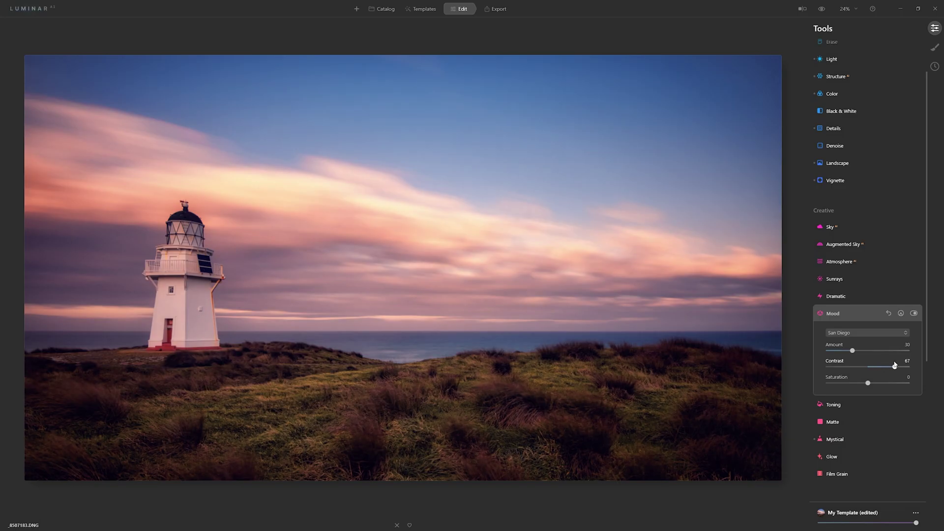
{"action": "left_click_drag", "start_coordinate": [892, 367], "coordinate": [871, 386]}
Step: Compare the edited lighthouse photo with the original by switching the before view on and off
{"action": "left_click", "coordinate": [825, 9]}
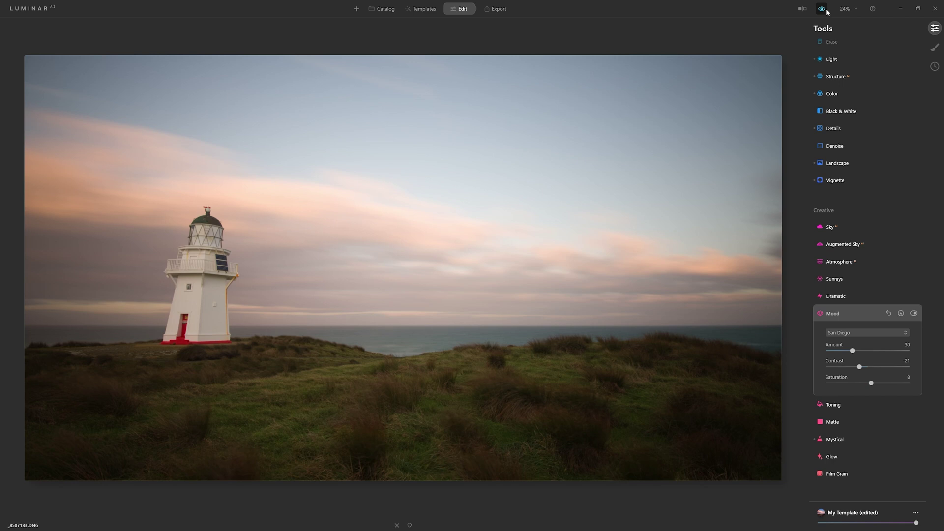
{"action": "left_click", "coordinate": [822, 9]}
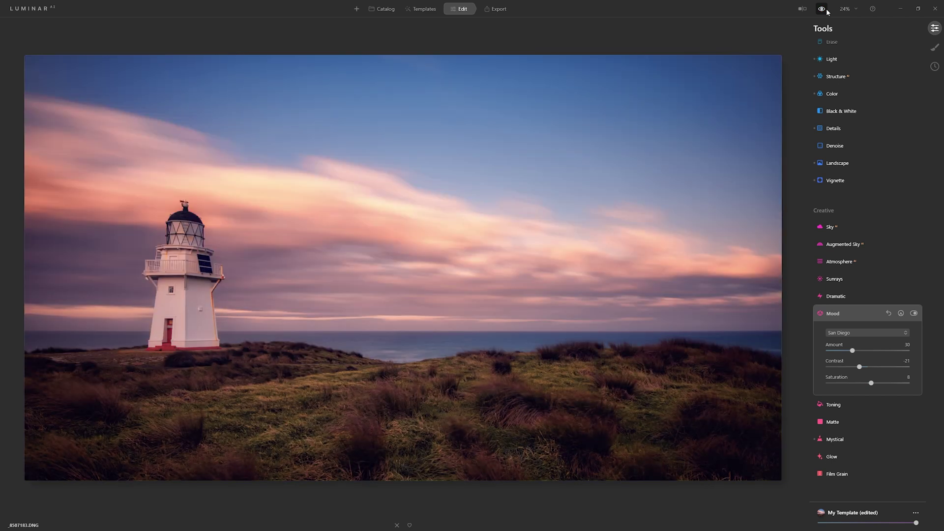
{"action": "left_click", "coordinate": [827, 10]}
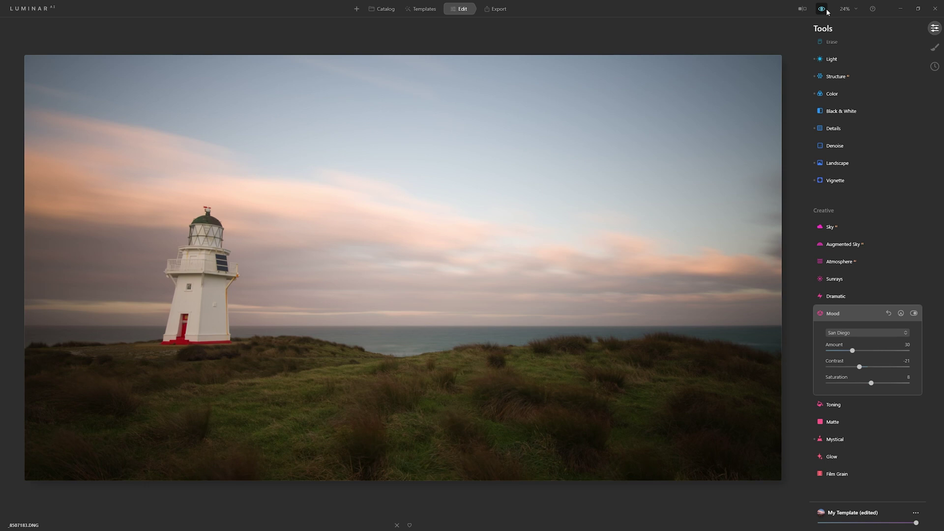
{"action": "left_click", "coordinate": [827, 11]}
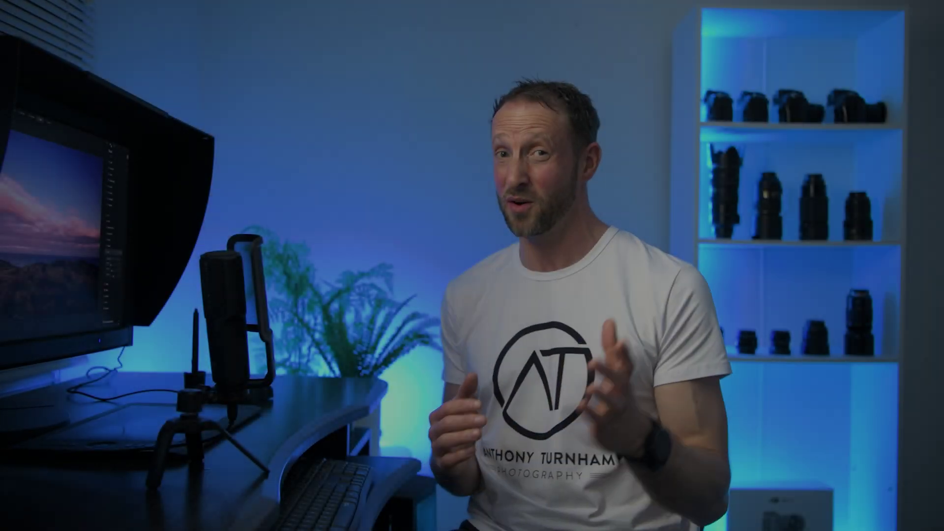